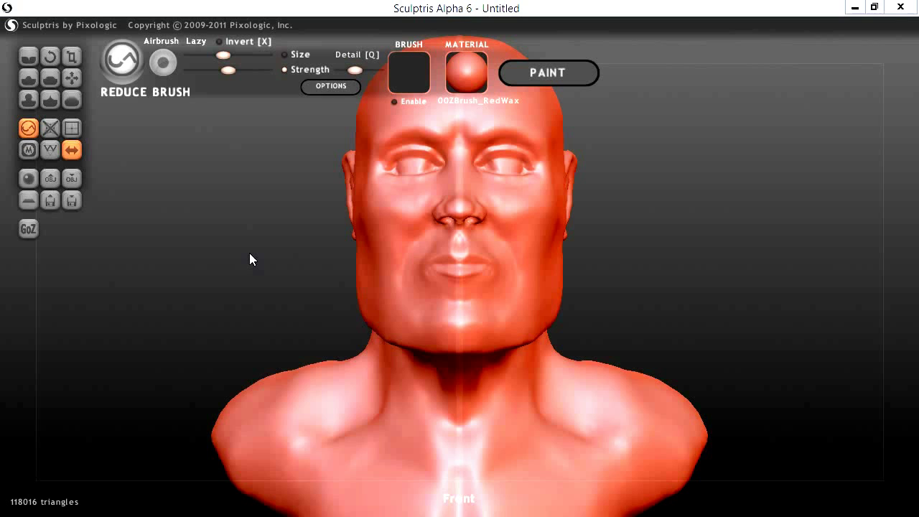
{"action": "scroll", "coordinate": [249, 256], "scroll_direction": "down", "scroll_amount": 2}
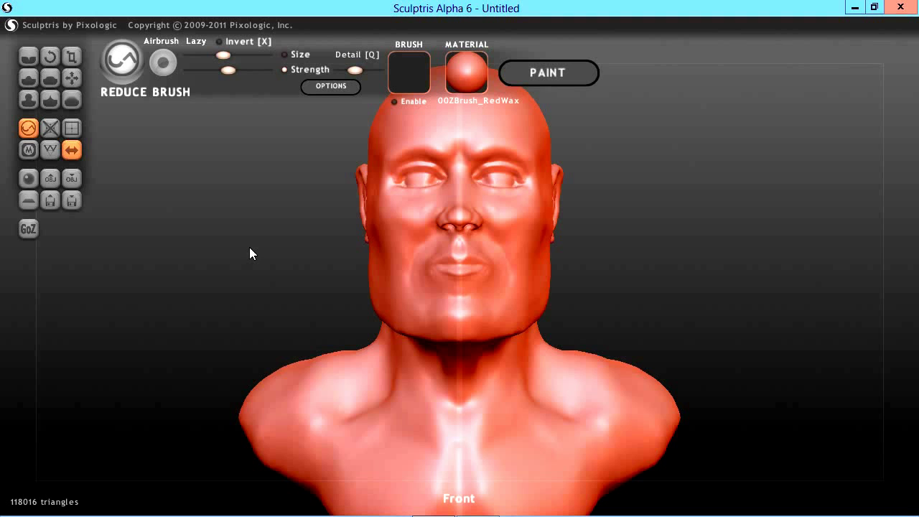
{"action": "scroll", "coordinate": [168, 332], "scroll_direction": "down", "scroll_amount": 2}
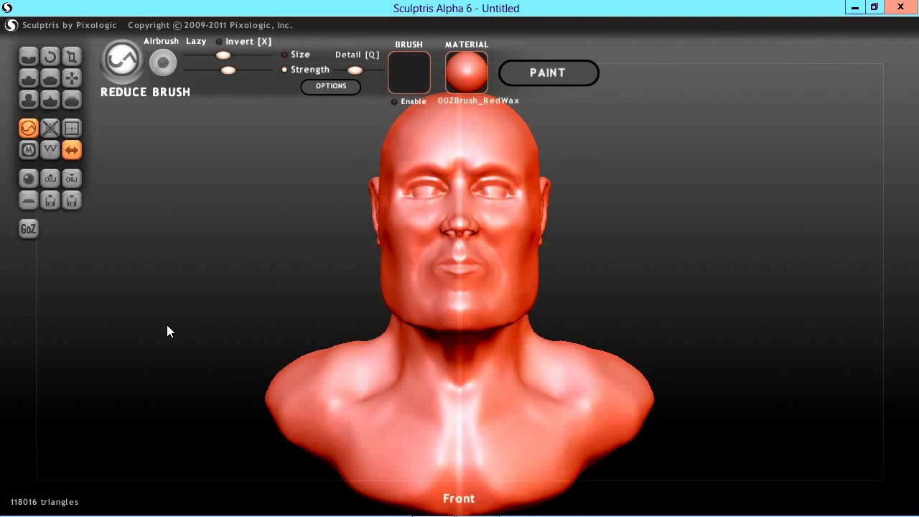
{"action": "mouse_move", "coordinate": [240, 314]}
{"action": "left_mouse_down"}
{"action": "mouse_move", "coordinate": [141, 328]}
{"action": "mouse_move", "coordinate": [239, 324]}
{"action": "mouse_move", "coordinate": [232, 317]}
{"action": "left_mouse_up"}
{"action": "mouse_move", "coordinate": [250, 303]}
{"action": "left_mouse_down"}
{"action": "mouse_move", "coordinate": [198, 308]}
{"action": "mouse_move", "coordinate": [257, 305]}
{"action": "left_mouse_up"}
{"action": "mouse_move", "coordinate": [256, 291]}
{"action": "left_mouse_down"}
{"action": "mouse_move", "coordinate": [185, 299]}
{"action": "mouse_move", "coordinate": [229, 280]}
{"action": "mouse_move", "coordinate": [260, 290]}
{"action": "left_mouse_up"}
{"action": "left_click_drag", "start_coordinate": [283, 280], "coordinate": [260, 285]}
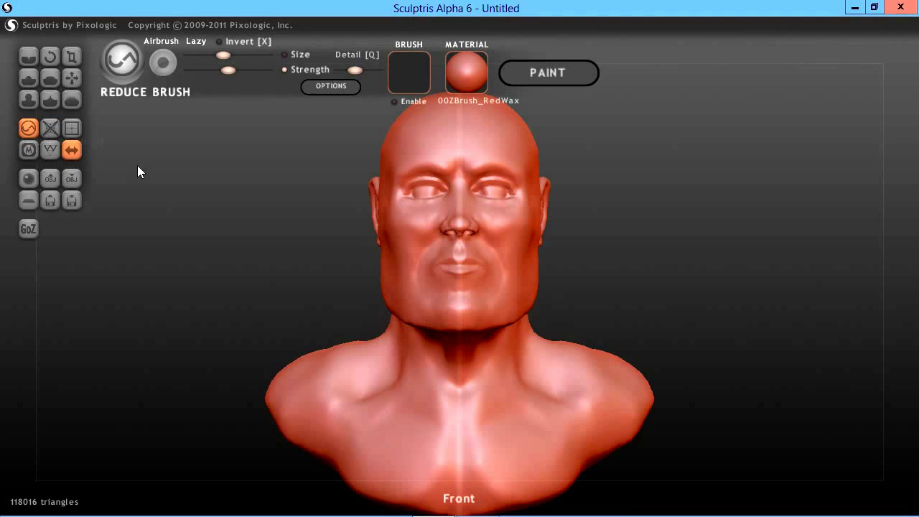
Step: Show the wireframe on the bust and examine the triangle density around the eyes, nose and mouth
{"action": "left_click", "coordinate": [51, 147]}
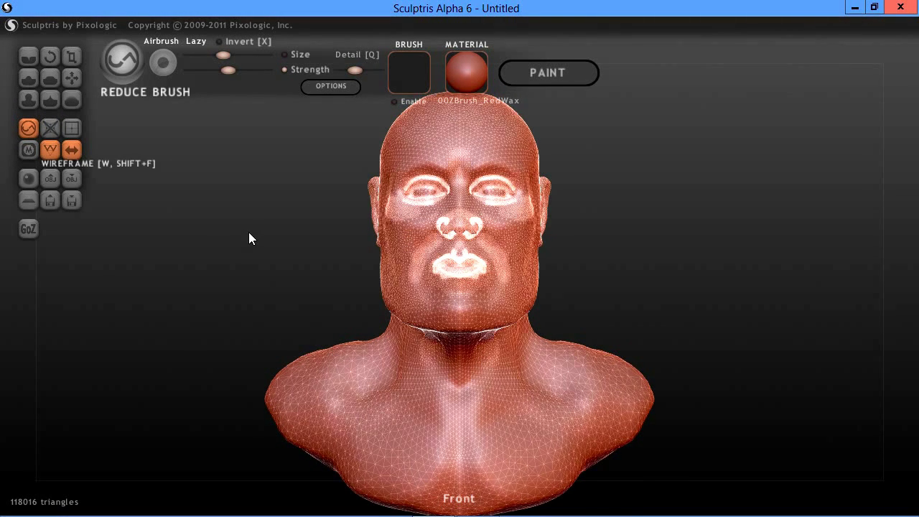
{"action": "scroll", "coordinate": [243, 225], "scroll_direction": "up", "scroll_amount": 4}
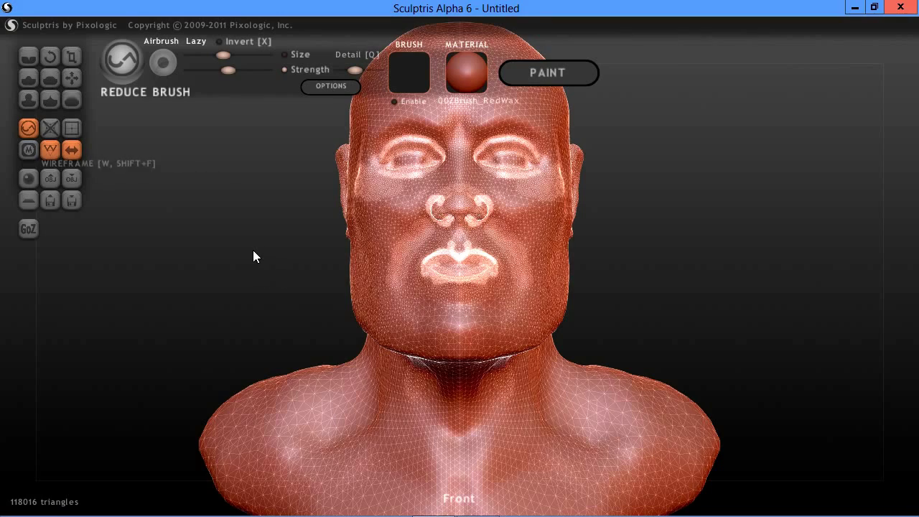
{"action": "scroll", "coordinate": [252, 249], "scroll_direction": "up", "scroll_amount": 1}
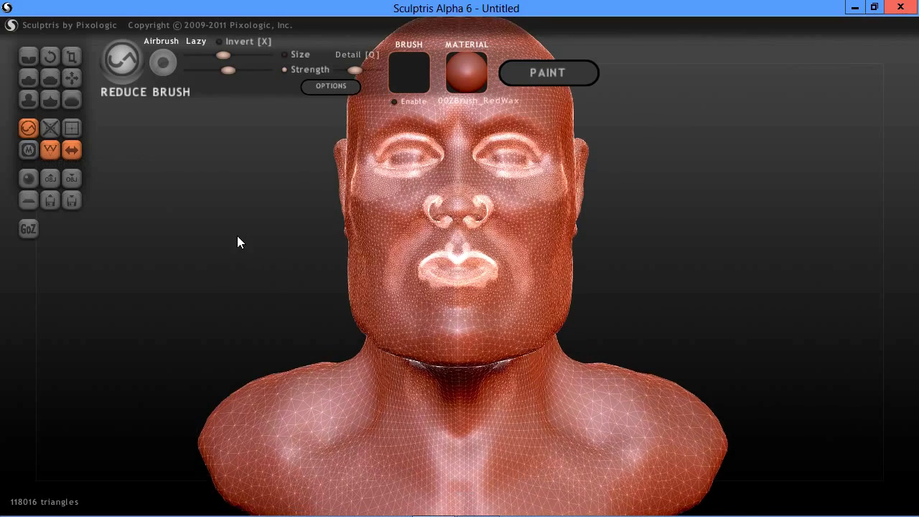
{"action": "mouse_move", "coordinate": [239, 242]}
{"action": "left_mouse_down"}
{"action": "mouse_move", "coordinate": [237, 253]}
{"action": "mouse_move", "coordinate": [236, 227]}
{"action": "mouse_move", "coordinate": [418, 242]}
{"action": "left_mouse_up"}
{"action": "left_click_drag", "start_coordinate": [193, 244], "coordinate": [201, 300]}
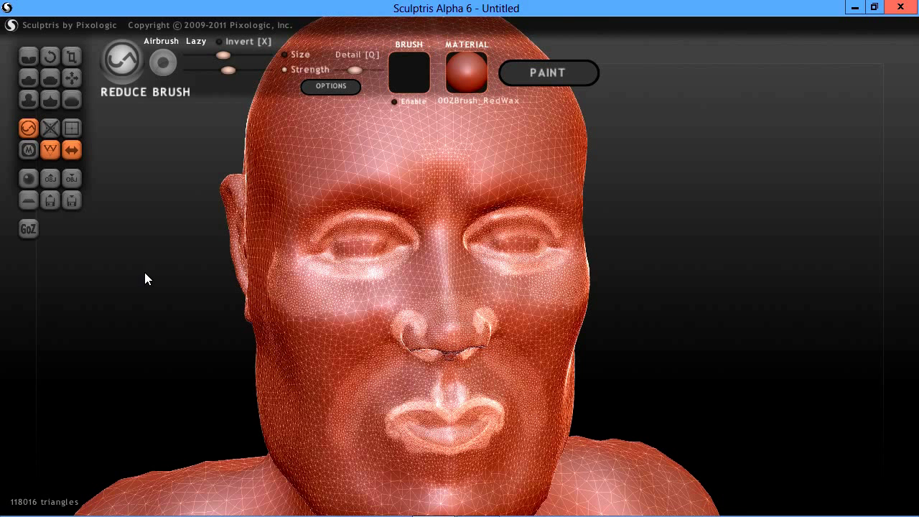
{"action": "key", "text": "w"}
{"action": "key", "text": "w"}
{"action": "mouse_move", "coordinate": [142, 272]}
{"action": "left_mouse_down"}
{"action": "mouse_move", "coordinate": [112, 274]}
{"action": "mouse_move", "coordinate": [130, 275]}
{"action": "left_mouse_up"}
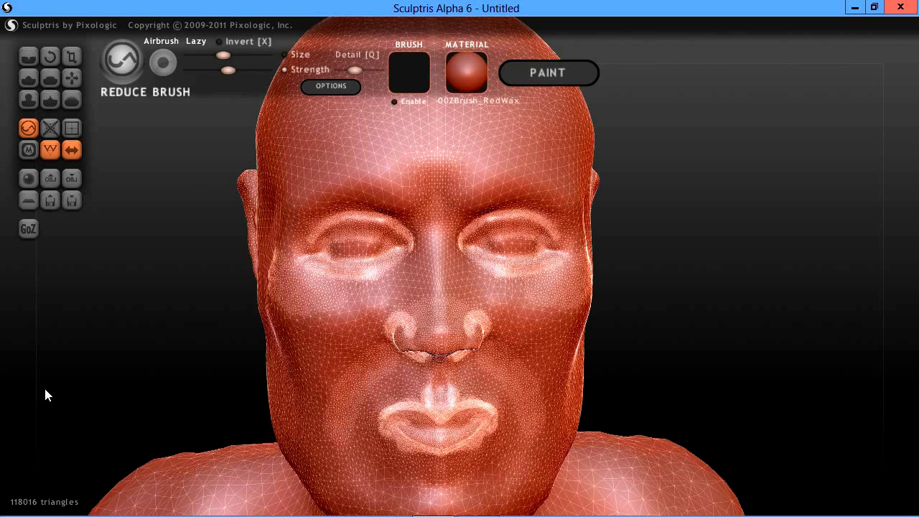
{"action": "left_click_drag", "start_coordinate": [166, 357], "coordinate": [168, 363]}
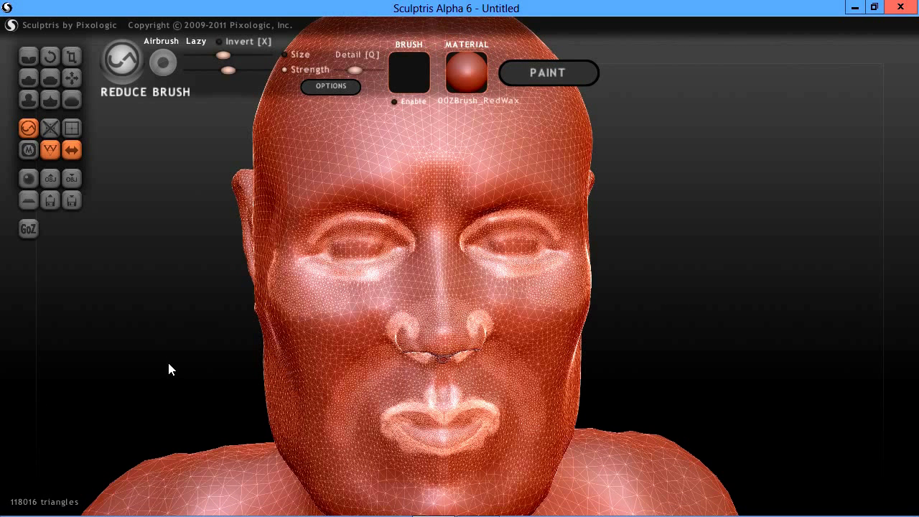
{"action": "left_click_drag", "start_coordinate": [169, 359], "coordinate": [170, 359]}
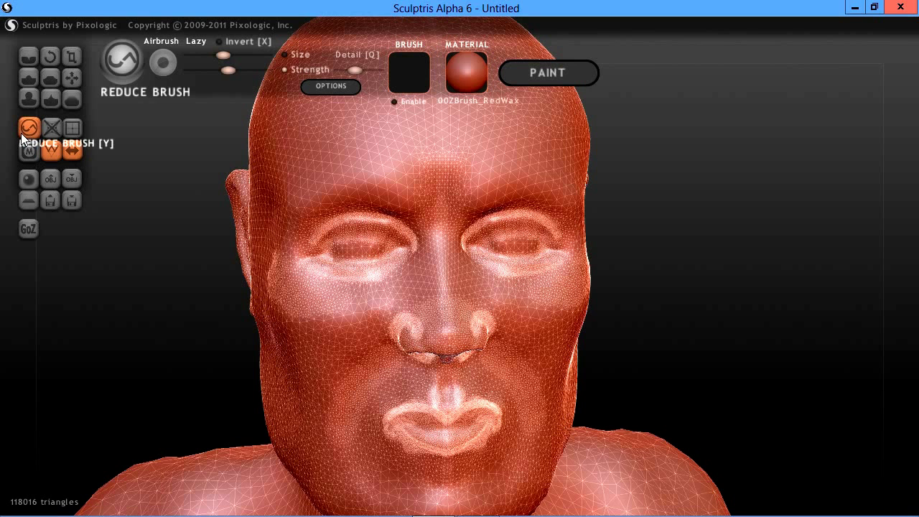
{"action": "mouse_move", "coordinate": [25, 112]}
{"action": "left_mouse_down"}
{"action": "mouse_move", "coordinate": [24, 138]}
{"action": "mouse_move", "coordinate": [39, 114]}
{"action": "left_mouse_up"}
{"action": "key", "text": "Escape"}
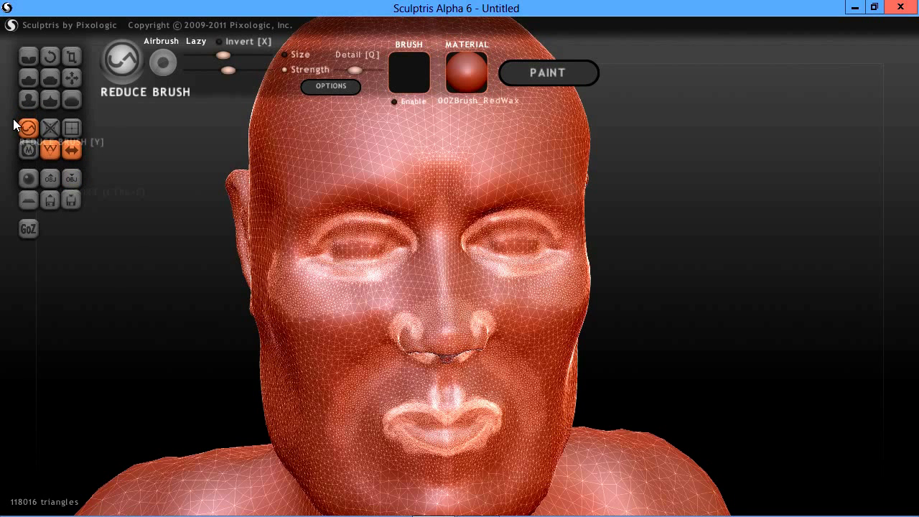
{"action": "mouse_move", "coordinate": [131, 256]}
{"action": "left_mouse_down"}
{"action": "mouse_move", "coordinate": [126, 236]}
{"action": "mouse_move", "coordinate": [140, 248]}
{"action": "left_mouse_up"}
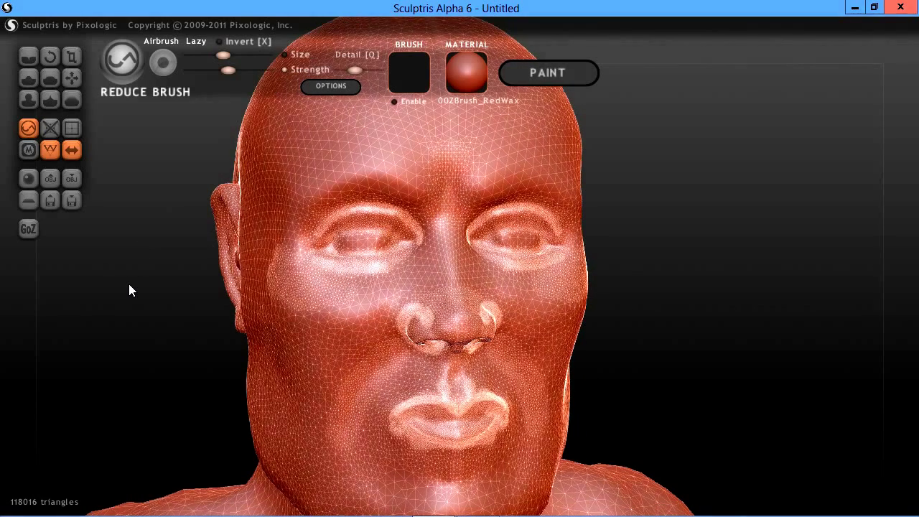
Step: Hide the wireframe and thin out the triangles over the brows, eyes and cheeks with the Reduce Brush
{"action": "key", "text": "w"}
{"action": "scroll", "coordinate": [130, 283], "scroll_direction": "up", "scroll_amount": 2}
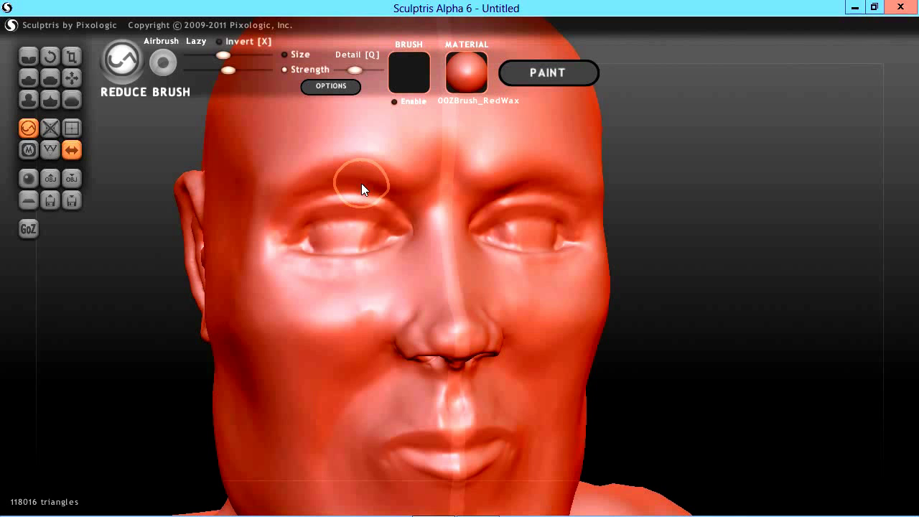
{"action": "mouse_move", "coordinate": [362, 186]}
{"action": "left_mouse_down"}
{"action": "mouse_move", "coordinate": [310, 186]}
{"action": "mouse_move", "coordinate": [288, 201]}
{"action": "mouse_move", "coordinate": [338, 180]}
{"action": "mouse_move", "coordinate": [395, 189]}
{"action": "mouse_move", "coordinate": [323, 182]}
{"action": "mouse_move", "coordinate": [288, 196]}
{"action": "mouse_move", "coordinate": [258, 279]}
{"action": "mouse_move", "coordinate": [278, 255]}
{"action": "mouse_move", "coordinate": [293, 272]}
{"action": "mouse_move", "coordinate": [385, 261]}
{"action": "mouse_move", "coordinate": [285, 275]}
{"action": "mouse_move", "coordinate": [270, 271]}
{"action": "mouse_move", "coordinate": [267, 258]}
{"action": "mouse_move", "coordinate": [287, 278]}
{"action": "mouse_move", "coordinate": [315, 284]}
{"action": "mouse_move", "coordinate": [342, 271]}
{"action": "mouse_move", "coordinate": [365, 233]}
{"action": "mouse_move", "coordinate": [299, 233]}
{"action": "mouse_move", "coordinate": [349, 193]}
{"action": "mouse_move", "coordinate": [387, 187]}
{"action": "mouse_move", "coordinate": [338, 179]}
{"action": "mouse_move", "coordinate": [294, 191]}
{"action": "mouse_move", "coordinate": [272, 204]}
{"action": "mouse_move", "coordinate": [310, 187]}
{"action": "mouse_move", "coordinate": [260, 231]}
{"action": "mouse_move", "coordinate": [289, 260]}
{"action": "mouse_move", "coordinate": [390, 253]}
{"action": "mouse_move", "coordinate": [404, 237]}
{"action": "mouse_move", "coordinate": [285, 238]}
{"action": "left_mouse_up"}
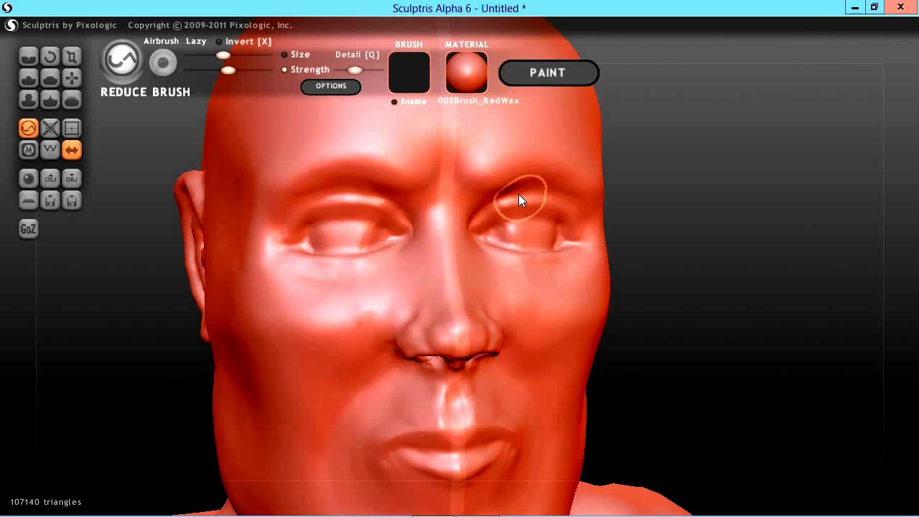
{"action": "mouse_move", "coordinate": [520, 201]}
{"action": "left_mouse_down"}
{"action": "mouse_move", "coordinate": [579, 204]}
{"action": "mouse_move", "coordinate": [561, 244]}
{"action": "mouse_move", "coordinate": [467, 274]}
{"action": "mouse_move", "coordinate": [489, 297]}
{"action": "mouse_move", "coordinate": [525, 308]}
{"action": "mouse_move", "coordinate": [425, 271]}
{"action": "mouse_move", "coordinate": [417, 246]}
{"action": "mouse_move", "coordinate": [420, 297]}
{"action": "mouse_move", "coordinate": [345, 344]}
{"action": "mouse_move", "coordinate": [393, 284]}
{"action": "mouse_move", "coordinate": [308, 348]}
{"action": "mouse_move", "coordinate": [343, 303]}
{"action": "mouse_move", "coordinate": [310, 289]}
{"action": "mouse_move", "coordinate": [280, 292]}
{"action": "mouse_move", "coordinate": [293, 310]}
{"action": "mouse_move", "coordinate": [366, 314]}
{"action": "mouse_move", "coordinate": [378, 305]}
{"action": "mouse_move", "coordinate": [328, 342]}
{"action": "left_mouse_up"}
{"action": "right_click_drag", "start_coordinate": [328, 342], "coordinate": [352, 314]}
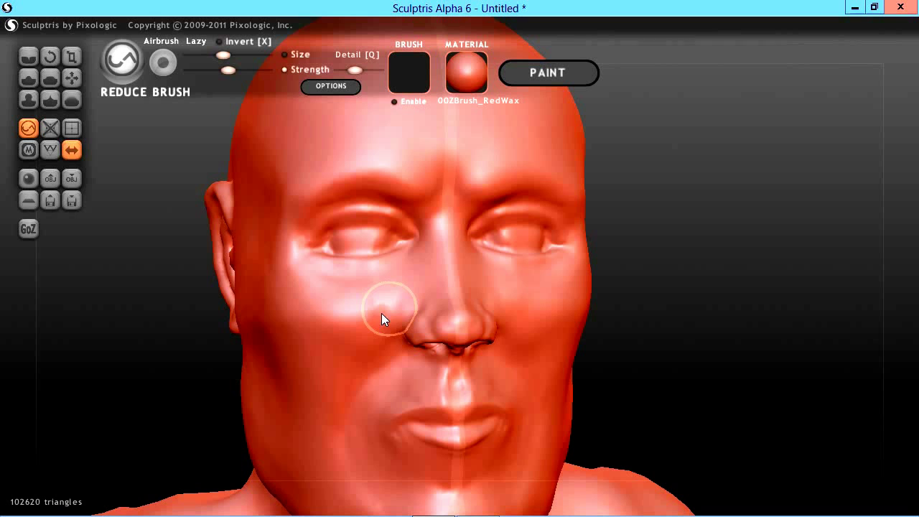
{"action": "mouse_move", "coordinate": [381, 320]}
{"action": "left_mouse_down"}
{"action": "mouse_move", "coordinate": [348, 338]}
{"action": "mouse_move", "coordinate": [363, 316]}
{"action": "mouse_move", "coordinate": [347, 326]}
{"action": "left_mouse_up"}
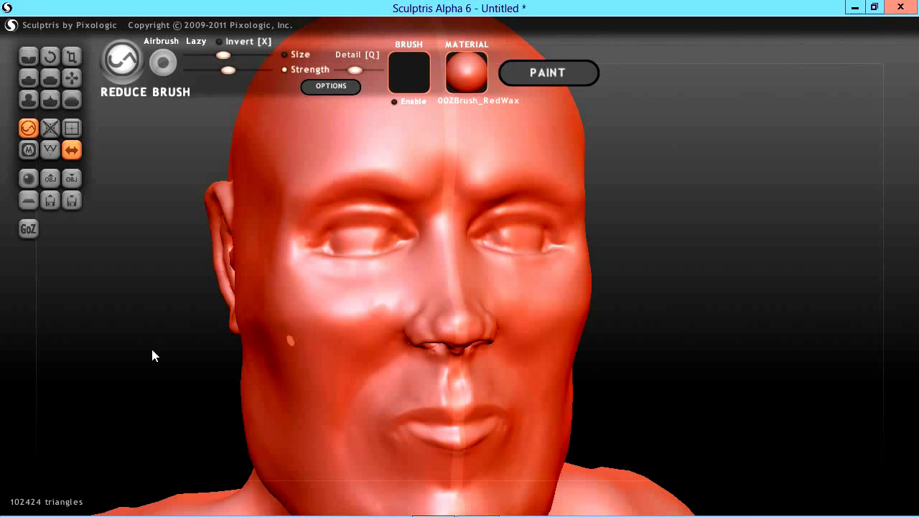
Step: Reduce the mesh density along the side of the face between the cheek and the ear
{"action": "mouse_move", "coordinate": [113, 323]}
{"action": "left_mouse_down"}
{"action": "mouse_move", "coordinate": [98, 318]}
{"action": "mouse_move", "coordinate": [86, 340]}
{"action": "mouse_move", "coordinate": [150, 347]}
{"action": "mouse_move", "coordinate": [127, 352]}
{"action": "mouse_move", "coordinate": [127, 322]}
{"action": "mouse_move", "coordinate": [119, 333]}
{"action": "mouse_move", "coordinate": [223, 349]}
{"action": "mouse_move", "coordinate": [208, 356]}
{"action": "mouse_move", "coordinate": [304, 206]}
{"action": "mouse_move", "coordinate": [286, 205]}
{"action": "mouse_move", "coordinate": [274, 248]}
{"action": "mouse_move", "coordinate": [249, 230]}
{"action": "mouse_move", "coordinate": [319, 331]}
{"action": "mouse_move", "coordinate": [306, 293]}
{"action": "mouse_move", "coordinate": [381, 321]}
{"action": "mouse_move", "coordinate": [279, 327]}
{"action": "mouse_move", "coordinate": [289, 322]}
{"action": "mouse_move", "coordinate": [244, 313]}
{"action": "mouse_move", "coordinate": [277, 231]}
{"action": "mouse_move", "coordinate": [343, 150]}
{"action": "mouse_move", "coordinate": [237, 206]}
{"action": "mouse_move", "coordinate": [171, 184]}
{"action": "mouse_move", "coordinate": [167, 200]}
{"action": "mouse_move", "coordinate": [205, 250]}
{"action": "mouse_move", "coordinate": [318, 354]}
{"action": "mouse_move", "coordinate": [311, 314]}
{"action": "mouse_move", "coordinate": [301, 364]}
{"action": "mouse_move", "coordinate": [320, 287]}
{"action": "mouse_move", "coordinate": [351, 358]}
{"action": "mouse_move", "coordinate": [375, 348]}
{"action": "mouse_move", "coordinate": [374, 334]}
{"action": "mouse_move", "coordinate": [278, 340]}
{"action": "mouse_move", "coordinate": [258, 301]}
{"action": "mouse_move", "coordinate": [277, 294]}
{"action": "mouse_move", "coordinate": [309, 334]}
{"action": "left_mouse_up"}
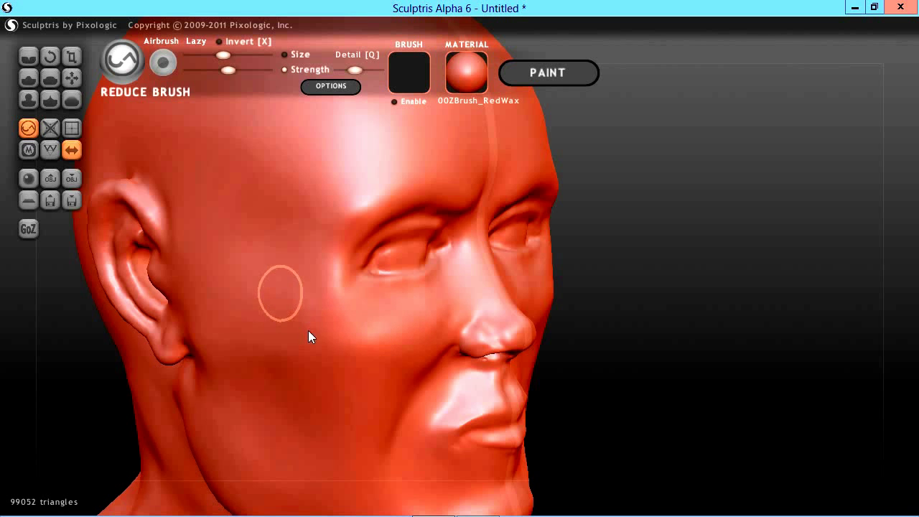
{"action": "right_click_drag", "start_coordinate": [309, 331], "coordinate": [307, 322]}
{"action": "mouse_move", "coordinate": [319, 326]}
{"action": "left_mouse_down"}
{"action": "mouse_move", "coordinate": [286, 342]}
{"action": "mouse_move", "coordinate": [234, 370]}
{"action": "left_mouse_up"}
{"action": "mouse_move", "coordinate": [82, 386]}
{"action": "left_mouse_down"}
{"action": "mouse_move", "coordinate": [116, 323]}
{"action": "mouse_move", "coordinate": [295, 351]}
{"action": "mouse_move", "coordinate": [278, 376]}
{"action": "mouse_move", "coordinate": [266, 369]}
{"action": "mouse_move", "coordinate": [304, 315]}
{"action": "mouse_move", "coordinate": [401, 378]}
{"action": "mouse_move", "coordinate": [367, 361]}
{"action": "mouse_move", "coordinate": [399, 280]}
{"action": "mouse_move", "coordinate": [361, 379]}
{"action": "mouse_move", "coordinate": [272, 374]}
{"action": "left_mouse_up"}
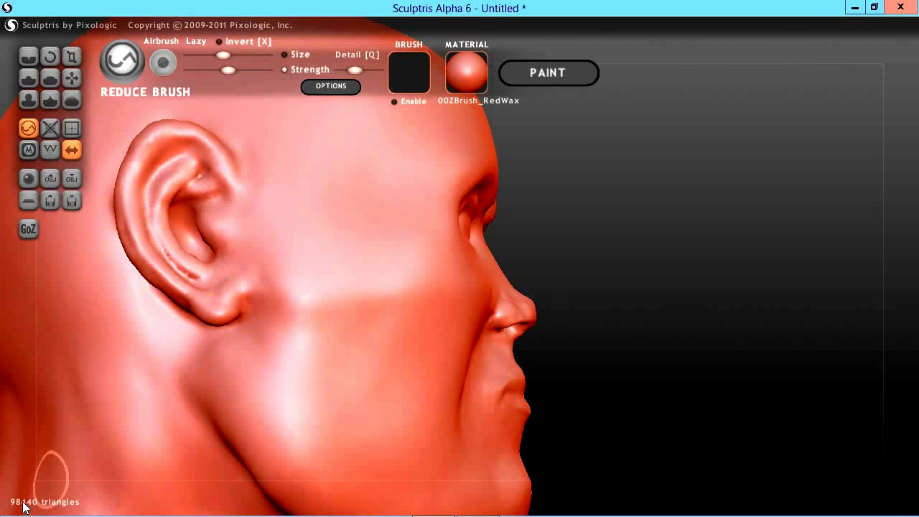
Step: Check the face's wireframe, hide it again, and reduce the triangles beside the mouth and across the cheek
{"action": "left_click_drag", "start_coordinate": [713, 282], "coordinate": [693, 318]}
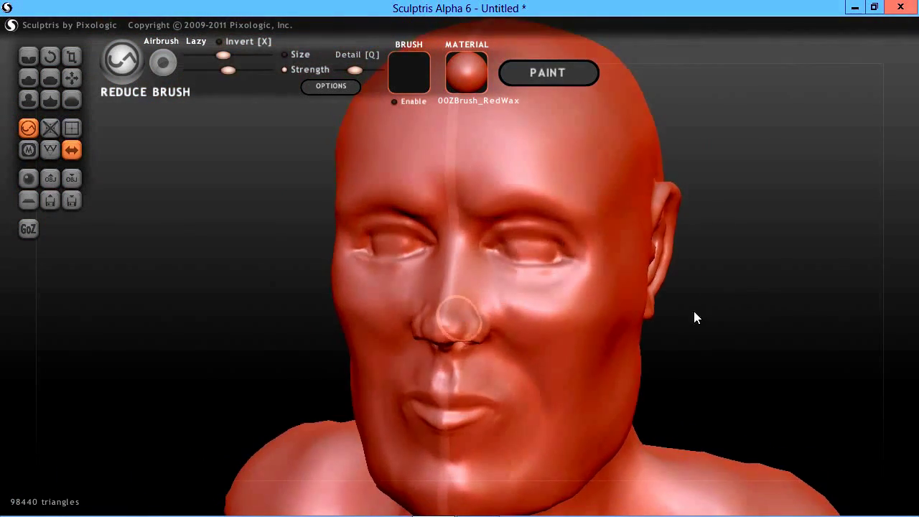
{"action": "key", "text": "w"}
{"action": "left_click_drag", "start_coordinate": [753, 264], "coordinate": [754, 260]}
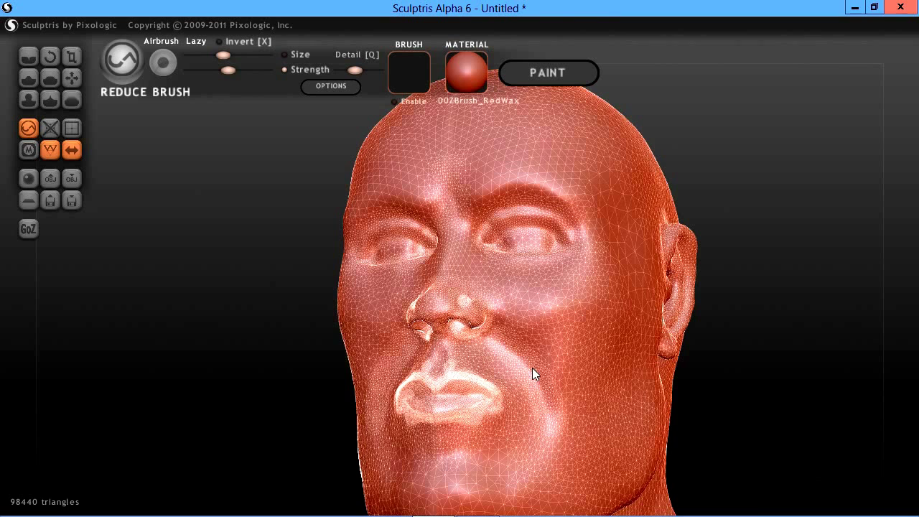
{"action": "key", "text": "w"}
{"action": "mouse_move", "coordinate": [507, 344]}
{"action": "left_mouse_down"}
{"action": "mouse_move", "coordinate": [544, 375]}
{"action": "mouse_move", "coordinate": [563, 420]}
{"action": "mouse_move", "coordinate": [503, 342]}
{"action": "mouse_move", "coordinate": [566, 430]}
{"action": "mouse_move", "coordinate": [521, 359]}
{"action": "mouse_move", "coordinate": [553, 405]}
{"action": "mouse_move", "coordinate": [540, 370]}
{"action": "mouse_move", "coordinate": [506, 339]}
{"action": "mouse_move", "coordinate": [579, 416]}
{"action": "mouse_move", "coordinate": [526, 345]}
{"action": "mouse_move", "coordinate": [593, 408]}
{"action": "mouse_move", "coordinate": [576, 334]}
{"action": "mouse_move", "coordinate": [538, 393]}
{"action": "mouse_move", "coordinate": [572, 312]}
{"action": "mouse_move", "coordinate": [546, 366]}
{"action": "mouse_move", "coordinate": [603, 334]}
{"action": "mouse_move", "coordinate": [591, 418]}
{"action": "mouse_move", "coordinate": [603, 406]}
{"action": "mouse_move", "coordinate": [584, 394]}
{"action": "left_mouse_up"}
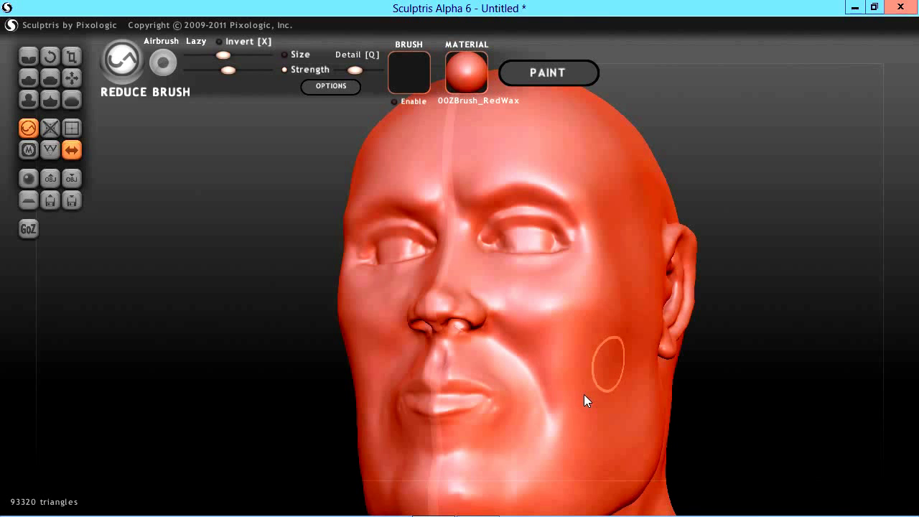
Step: Reduce the mesh on the nose and between the brows, checking the wireframe between strokes
{"action": "mouse_move", "coordinate": [224, 359]}
{"action": "left_mouse_down"}
{"action": "mouse_move", "coordinate": [232, 343]}
{"action": "mouse_move", "coordinate": [266, 385]}
{"action": "mouse_move", "coordinate": [334, 381]}
{"action": "left_mouse_up"}
{"action": "mouse_move", "coordinate": [423, 308]}
{"action": "left_mouse_down"}
{"action": "mouse_move", "coordinate": [382, 363]}
{"action": "mouse_move", "coordinate": [412, 359]}
{"action": "mouse_move", "coordinate": [385, 385]}
{"action": "mouse_move", "coordinate": [414, 355]}
{"action": "mouse_move", "coordinate": [375, 408]}
{"action": "mouse_move", "coordinate": [336, 352]}
{"action": "mouse_move", "coordinate": [303, 375]}
{"action": "mouse_move", "coordinate": [374, 349]}
{"action": "mouse_move", "coordinate": [330, 381]}
{"action": "mouse_move", "coordinate": [398, 323]}
{"action": "left_mouse_up"}
{"action": "key", "text": "w"}
{"action": "mouse_move", "coordinate": [787, 324]}
{"action": "left_mouse_down"}
{"action": "mouse_move", "coordinate": [735, 334]}
{"action": "mouse_move", "coordinate": [724, 307]}
{"action": "left_mouse_up"}
{"action": "key", "text": "w"}
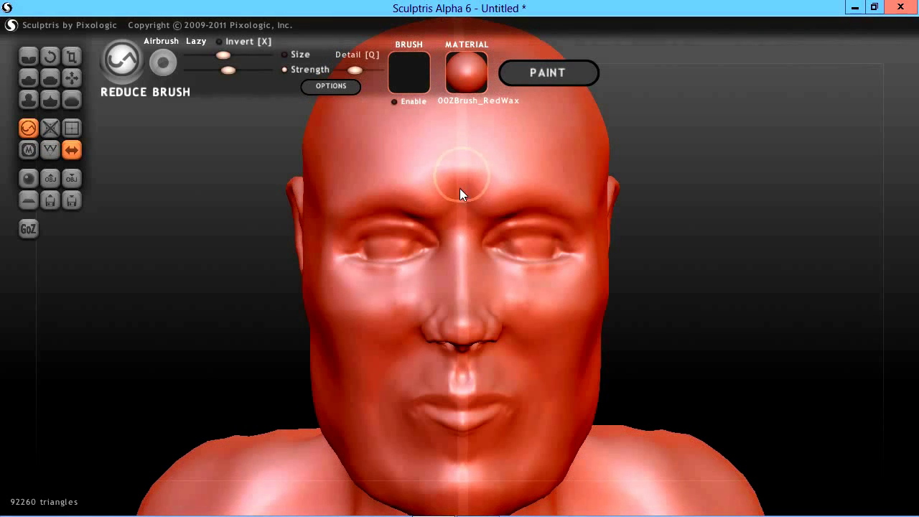
{"action": "mouse_move", "coordinate": [459, 188]}
{"action": "left_mouse_down"}
{"action": "mouse_move", "coordinate": [462, 219]}
{"action": "mouse_move", "coordinate": [455, 172]}
{"action": "mouse_move", "coordinate": [436, 171]}
{"action": "mouse_move", "coordinate": [533, 165]}
{"action": "left_mouse_up"}
Step: Reduce the triangles over the nose tip, the nostrils and the area beside the nose
{"action": "mouse_move", "coordinate": [638, 176]}
{"action": "left_mouse_down"}
{"action": "mouse_move", "coordinate": [722, 187]}
{"action": "mouse_move", "coordinate": [719, 198]}
{"action": "left_mouse_up"}
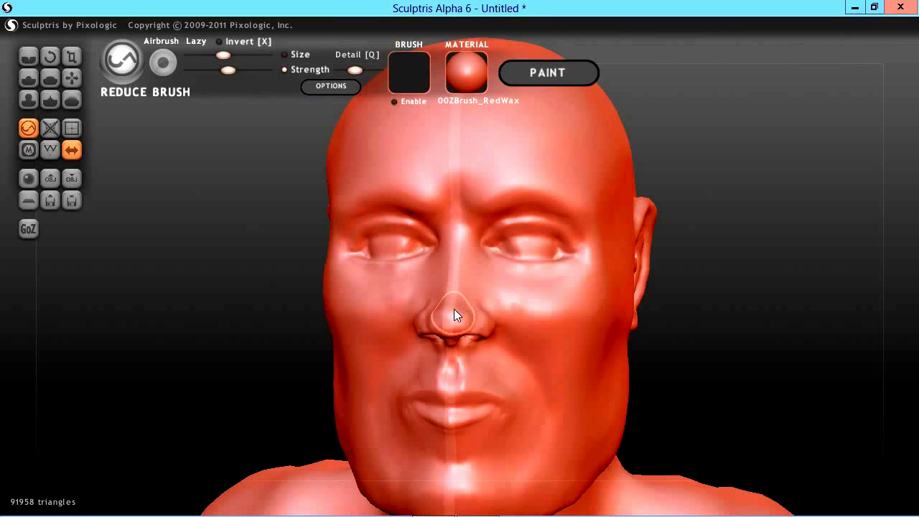
{"action": "mouse_move", "coordinate": [471, 308]}
{"action": "left_mouse_down"}
{"action": "mouse_move", "coordinate": [516, 309]}
{"action": "mouse_move", "coordinate": [426, 304]}
{"action": "mouse_move", "coordinate": [421, 314]}
{"action": "mouse_move", "coordinate": [519, 309]}
{"action": "left_mouse_up"}
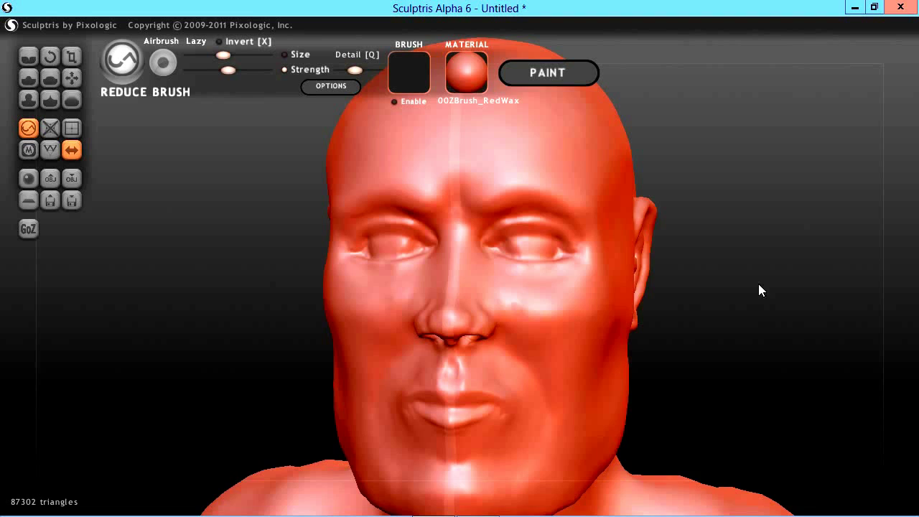
{"action": "left_click_drag", "start_coordinate": [758, 283], "coordinate": [743, 265]}
{"action": "mouse_move", "coordinate": [483, 322]}
{"action": "left_mouse_down"}
{"action": "mouse_move", "coordinate": [463, 324]}
{"action": "mouse_move", "coordinate": [477, 330]}
{"action": "mouse_move", "coordinate": [493, 310]}
{"action": "mouse_move", "coordinate": [483, 321]}
{"action": "mouse_move", "coordinate": [418, 327]}
{"action": "mouse_move", "coordinate": [412, 315]}
{"action": "mouse_move", "coordinate": [449, 291]}
{"action": "mouse_move", "coordinate": [431, 292]}
{"action": "mouse_move", "coordinate": [316, 345]}
{"action": "left_mouse_up"}
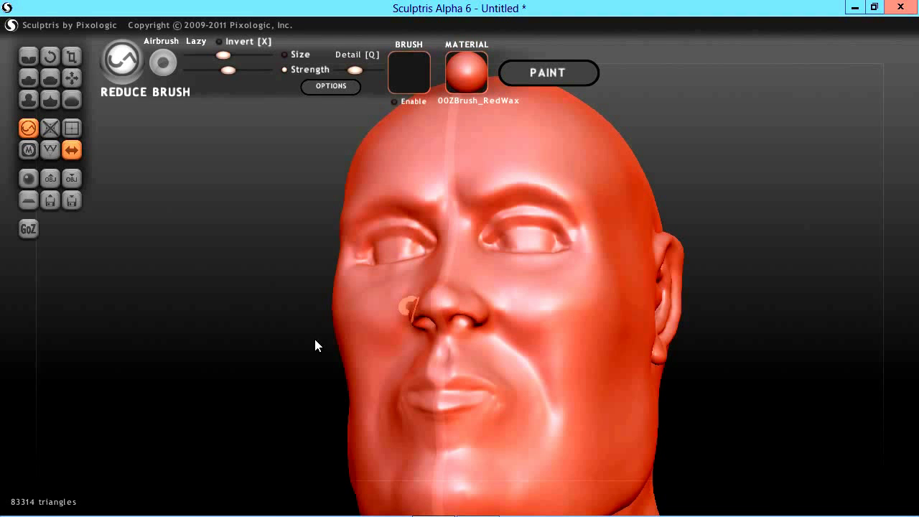
{"action": "mouse_move", "coordinate": [263, 381]}
{"action": "left_mouse_down"}
{"action": "mouse_move", "coordinate": [311, 379]}
{"action": "mouse_move", "coordinate": [304, 349]}
{"action": "mouse_move", "coordinate": [283, 350]}
{"action": "mouse_move", "coordinate": [284, 358]}
{"action": "mouse_move", "coordinate": [368, 363]}
{"action": "mouse_move", "coordinate": [359, 428]}
{"action": "left_mouse_up"}
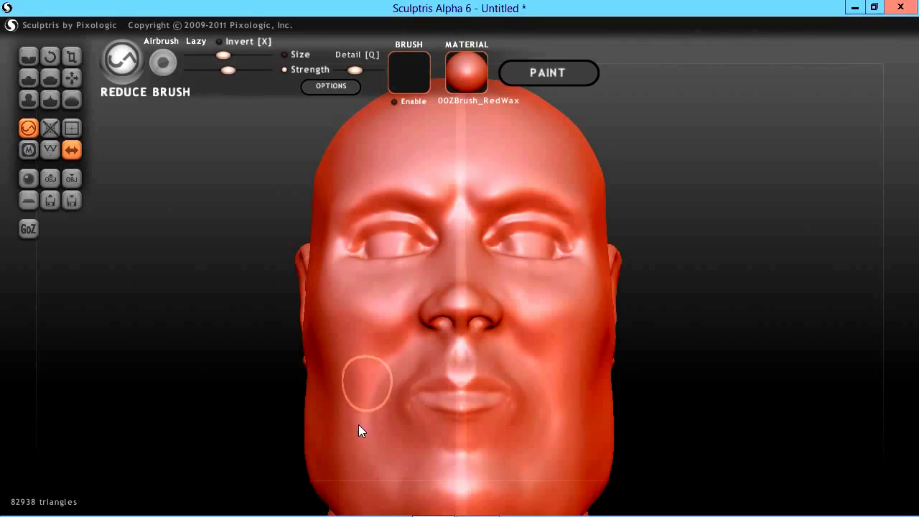
Step: Check the wireframe around the mouth, make the brush smaller, and reduce the triangles on the lips
{"action": "key", "text": "w"}
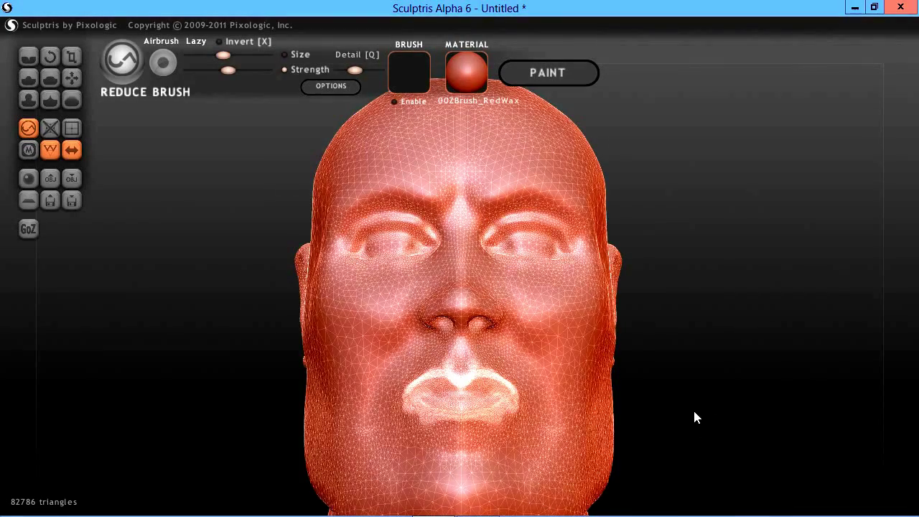
{"action": "scroll", "coordinate": [693, 408], "scroll_direction": "up", "scroll_amount": 3}
{"action": "left_click_drag", "start_coordinate": [752, 422], "coordinate": [736, 311]}
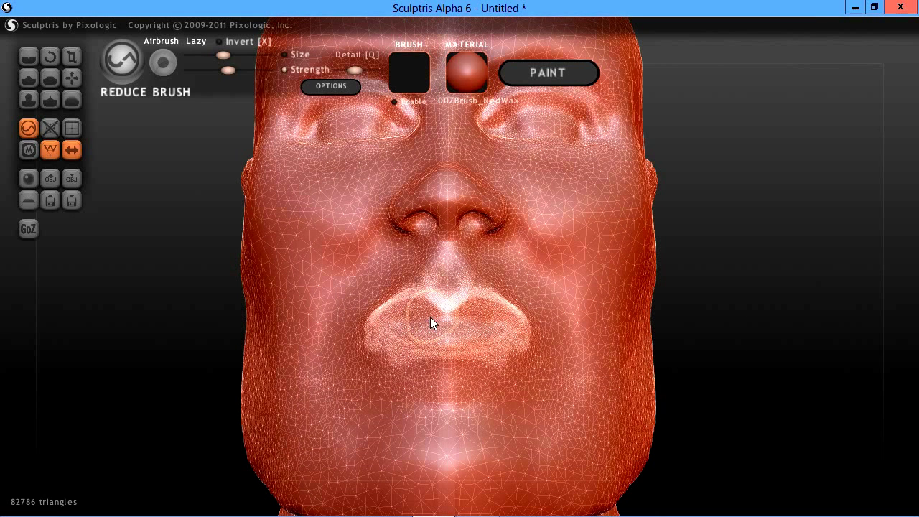
{"action": "key", "text": "space"}
{"action": "left_click_drag", "start_coordinate": [444, 262], "coordinate": [443, 271]}
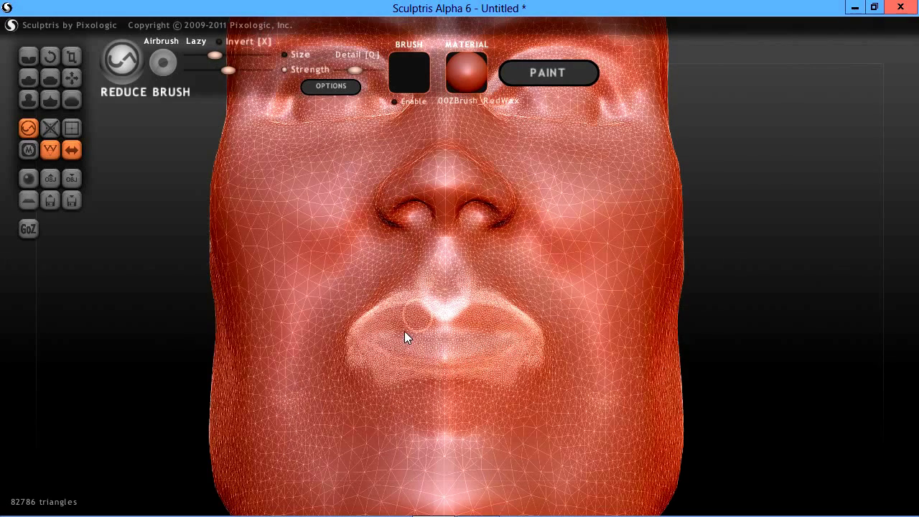
{"action": "scroll", "coordinate": [401, 337], "scroll_direction": "up", "scroll_amount": 2}
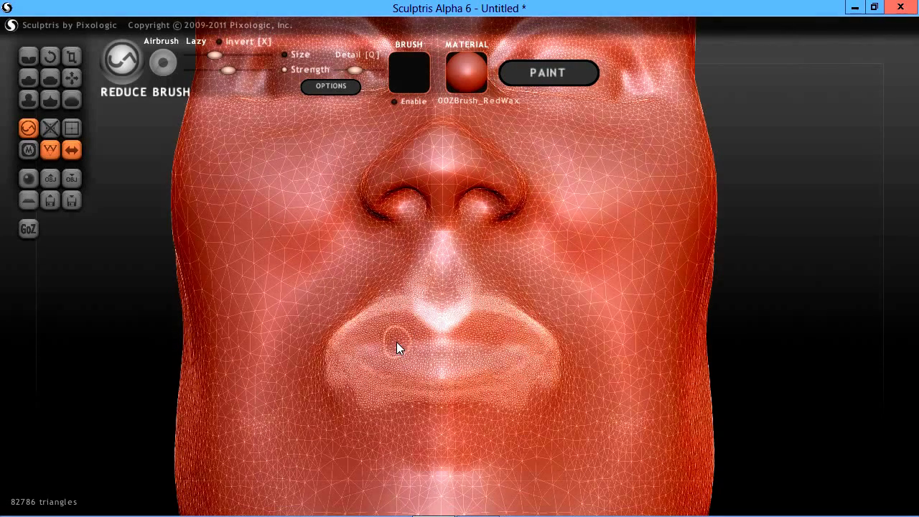
{"action": "key", "text": "w"}
{"action": "mouse_move", "coordinate": [408, 335]}
{"action": "left_mouse_down"}
{"action": "mouse_move", "coordinate": [359, 330]}
{"action": "mouse_move", "coordinate": [410, 331]}
{"action": "mouse_move", "coordinate": [361, 339]}
{"action": "mouse_move", "coordinate": [521, 341]}
{"action": "mouse_move", "coordinate": [480, 335]}
{"action": "mouse_move", "coordinate": [501, 329]}
{"action": "mouse_move", "coordinate": [445, 358]}
{"action": "mouse_move", "coordinate": [373, 355]}
{"action": "mouse_move", "coordinate": [544, 382]}
{"action": "mouse_move", "coordinate": [543, 369]}
{"action": "mouse_move", "coordinate": [525, 405]}
{"action": "mouse_move", "coordinate": [360, 377]}
{"action": "mouse_move", "coordinate": [344, 364]}
{"action": "mouse_move", "coordinate": [344, 397]}
{"action": "mouse_move", "coordinate": [398, 359]}
{"action": "mouse_move", "coordinate": [495, 360]}
{"action": "mouse_move", "coordinate": [379, 361]}
{"action": "mouse_move", "coordinate": [487, 362]}
{"action": "mouse_move", "coordinate": [395, 355]}
{"action": "mouse_move", "coordinate": [779, 362]}
{"action": "mouse_move", "coordinate": [746, 395]}
{"action": "left_mouse_up"}
Step: Show the wireframe and even out the remaining dense triangles at the mouth corners and lower lip
{"action": "scroll", "coordinate": [783, 366], "scroll_direction": "down", "scroll_amount": 1}
{"action": "key", "text": "w"}
{"action": "scroll", "coordinate": [774, 381], "scroll_direction": "up", "scroll_amount": 1}
{"action": "scroll", "coordinate": [474, 385], "scroll_direction": "up", "scroll_amount": 1}
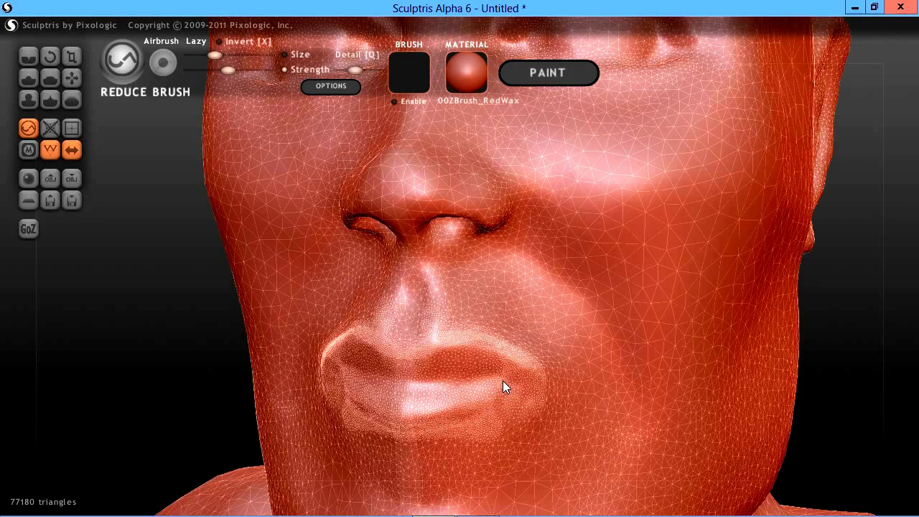
{"action": "mouse_move", "coordinate": [520, 378]}
{"action": "left_mouse_down"}
{"action": "mouse_move", "coordinate": [496, 375]}
{"action": "mouse_move", "coordinate": [517, 388]}
{"action": "mouse_move", "coordinate": [491, 427]}
{"action": "mouse_move", "coordinate": [394, 442]}
{"action": "mouse_move", "coordinate": [469, 437]}
{"action": "mouse_move", "coordinate": [498, 423]}
{"action": "mouse_move", "coordinate": [445, 431]}
{"action": "mouse_move", "coordinate": [510, 423]}
{"action": "mouse_move", "coordinate": [538, 400]}
{"action": "mouse_move", "coordinate": [494, 396]}
{"action": "mouse_move", "coordinate": [480, 381]}
{"action": "mouse_move", "coordinate": [434, 381]}
{"action": "mouse_move", "coordinate": [459, 376]}
{"action": "mouse_move", "coordinate": [352, 399]}
{"action": "left_mouse_up"}
{"action": "key", "text": "w"}
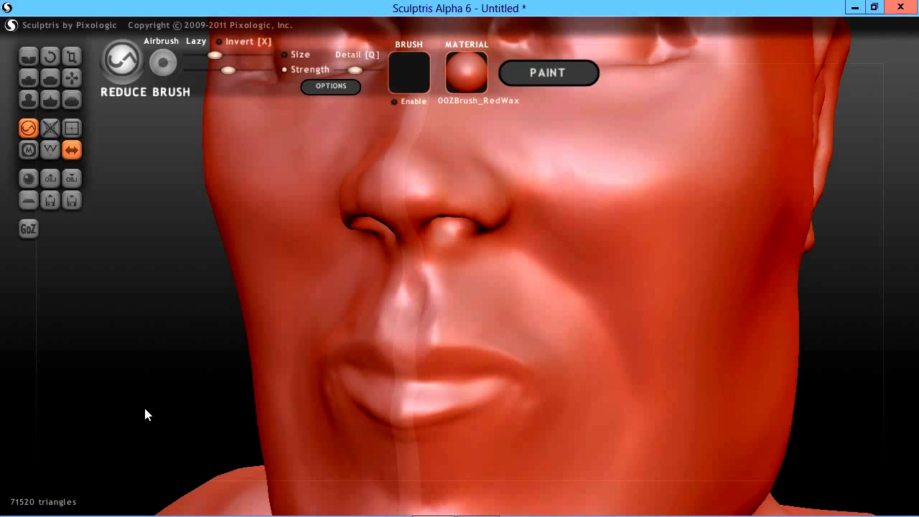
Step: Reduce the mesh around the mouth corner and above the upper lip up to the cheek fold
{"action": "key", "text": "w"}
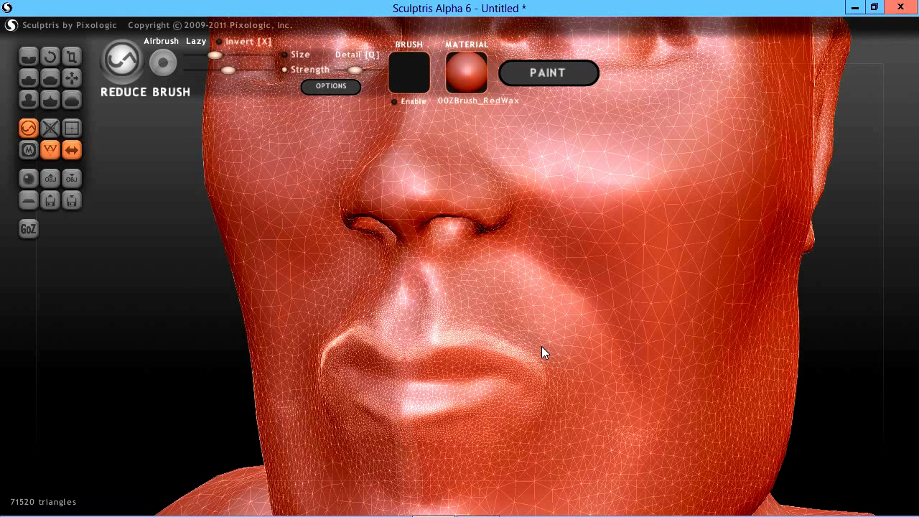
{"action": "mouse_move", "coordinate": [536, 354]}
{"action": "left_mouse_down"}
{"action": "mouse_move", "coordinate": [481, 336]}
{"action": "mouse_move", "coordinate": [424, 338]}
{"action": "mouse_move", "coordinate": [454, 331]}
{"action": "mouse_move", "coordinate": [409, 348]}
{"action": "mouse_move", "coordinate": [485, 338]}
{"action": "mouse_move", "coordinate": [546, 371]}
{"action": "mouse_move", "coordinate": [513, 335]}
{"action": "mouse_move", "coordinate": [476, 330]}
{"action": "mouse_move", "coordinate": [448, 331]}
{"action": "mouse_move", "coordinate": [558, 354]}
{"action": "left_mouse_up"}
{"action": "key", "text": "w"}
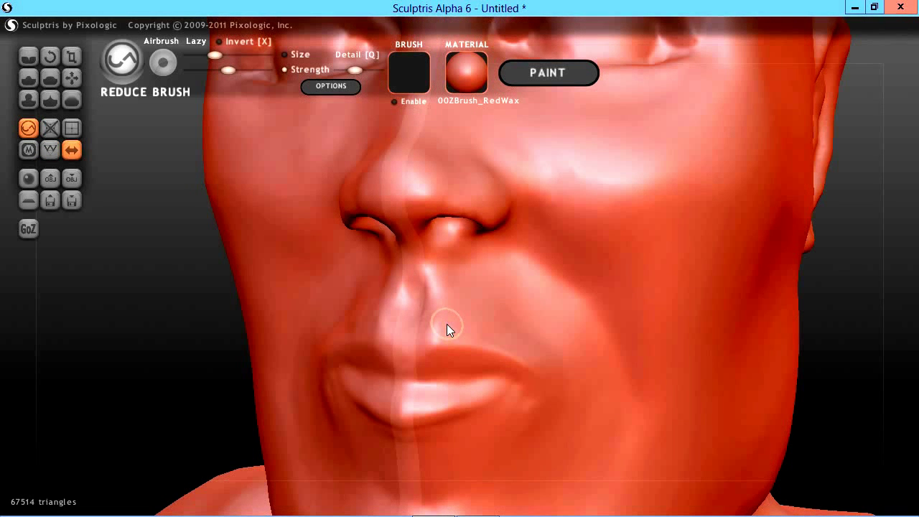
{"action": "mouse_move", "coordinate": [447, 324]}
{"action": "left_mouse_down"}
{"action": "mouse_move", "coordinate": [446, 297]}
{"action": "mouse_move", "coordinate": [420, 333]}
{"action": "mouse_move", "coordinate": [423, 303]}
{"action": "mouse_move", "coordinate": [538, 344]}
{"action": "mouse_move", "coordinate": [474, 314]}
{"action": "mouse_move", "coordinate": [524, 326]}
{"action": "left_mouse_up"}
{"action": "left_click_drag", "start_coordinate": [572, 185], "coordinate": [588, 203]}
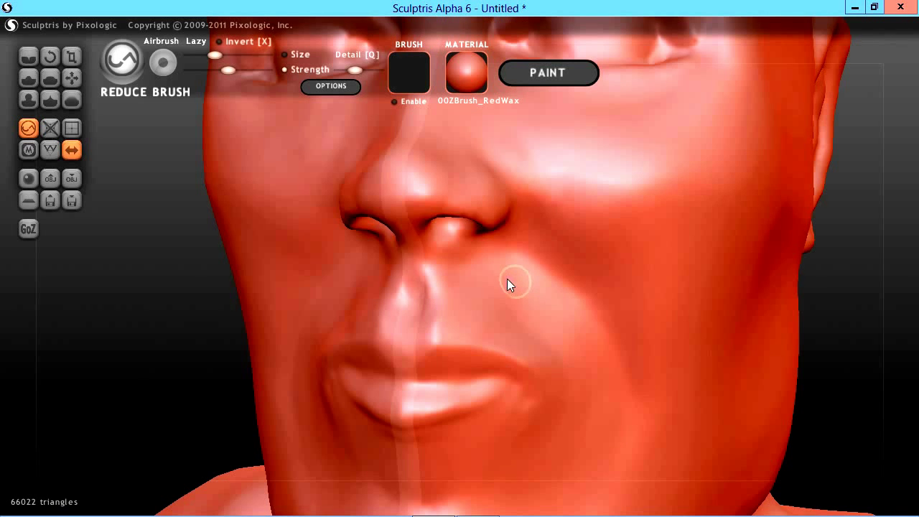
Step: Reduce the triangles around both mouth corners, below the lower lip and on the chin
{"action": "mouse_move", "coordinate": [469, 327]}
{"action": "left_mouse_down"}
{"action": "mouse_move", "coordinate": [560, 369]}
{"action": "mouse_move", "coordinate": [541, 349]}
{"action": "mouse_move", "coordinate": [421, 330]}
{"action": "mouse_move", "coordinate": [546, 352]}
{"action": "mouse_move", "coordinate": [552, 381]}
{"action": "mouse_move", "coordinate": [482, 370]}
{"action": "mouse_move", "coordinate": [387, 379]}
{"action": "mouse_move", "coordinate": [483, 370]}
{"action": "mouse_move", "coordinate": [390, 371]}
{"action": "mouse_move", "coordinate": [268, 396]}
{"action": "left_mouse_up"}
{"action": "left_click_drag", "start_coordinate": [400, 440], "coordinate": [359, 436]}
{"action": "mouse_move", "coordinate": [249, 406]}
{"action": "left_mouse_down"}
{"action": "mouse_move", "coordinate": [159, 409]}
{"action": "mouse_move", "coordinate": [178, 393]}
{"action": "mouse_move", "coordinate": [215, 396]}
{"action": "left_mouse_up"}
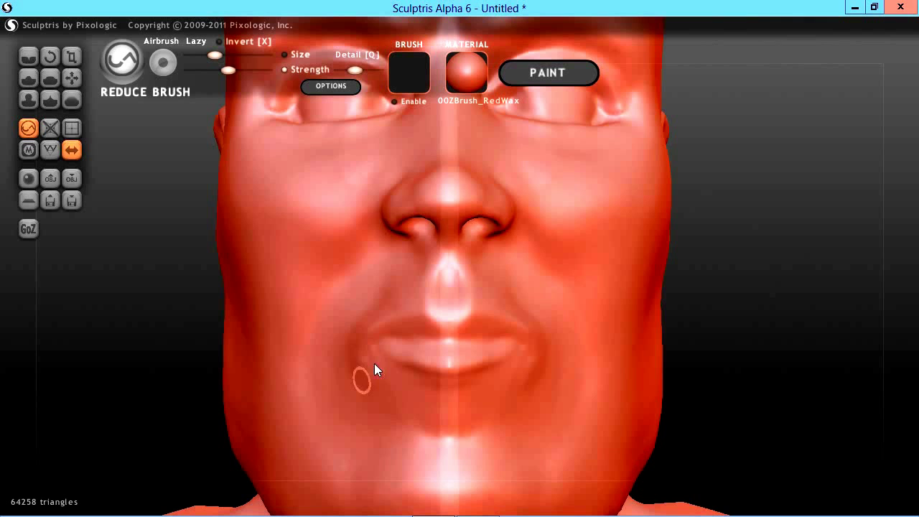
{"action": "mouse_move", "coordinate": [374, 364]}
{"action": "left_mouse_down"}
{"action": "mouse_move", "coordinate": [367, 394]}
{"action": "mouse_move", "coordinate": [361, 335]}
{"action": "mouse_move", "coordinate": [365, 392]}
{"action": "mouse_move", "coordinate": [441, 435]}
{"action": "left_mouse_up"}
{"action": "mouse_move", "coordinate": [534, 370]}
{"action": "left_mouse_down"}
{"action": "mouse_move", "coordinate": [443, 400]}
{"action": "mouse_move", "coordinate": [371, 396]}
{"action": "mouse_move", "coordinate": [520, 390]}
{"action": "mouse_move", "coordinate": [461, 443]}
{"action": "mouse_move", "coordinate": [381, 441]}
{"action": "left_mouse_up"}
{"action": "mouse_move", "coordinate": [525, 393]}
{"action": "left_mouse_down"}
{"action": "mouse_move", "coordinate": [543, 363]}
{"action": "mouse_move", "coordinate": [779, 345]}
{"action": "mouse_move", "coordinate": [725, 363]}
{"action": "mouse_move", "coordinate": [763, 366]}
{"action": "left_mouse_up"}
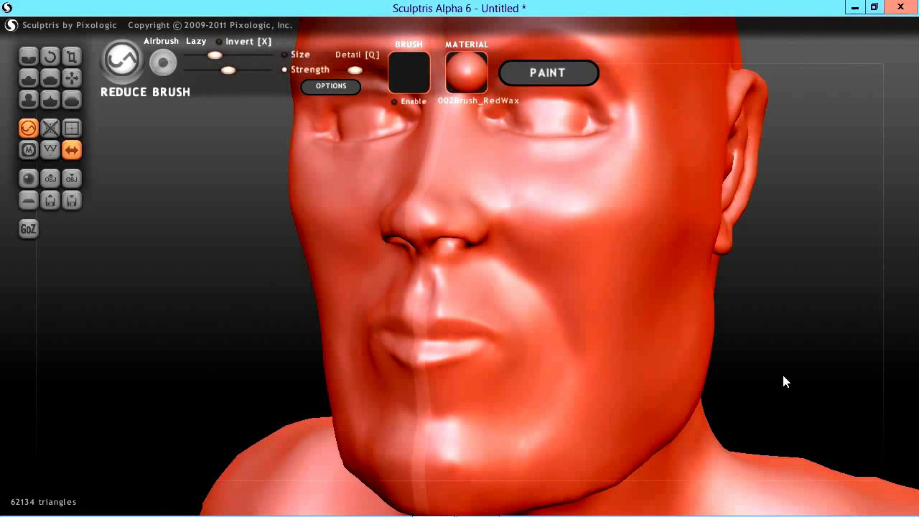
Step: Enlarge the Reduce Brush slightly and thin out the mesh on the lower cheek and jaw, checking the wireframe
{"action": "key", "text": "space"}
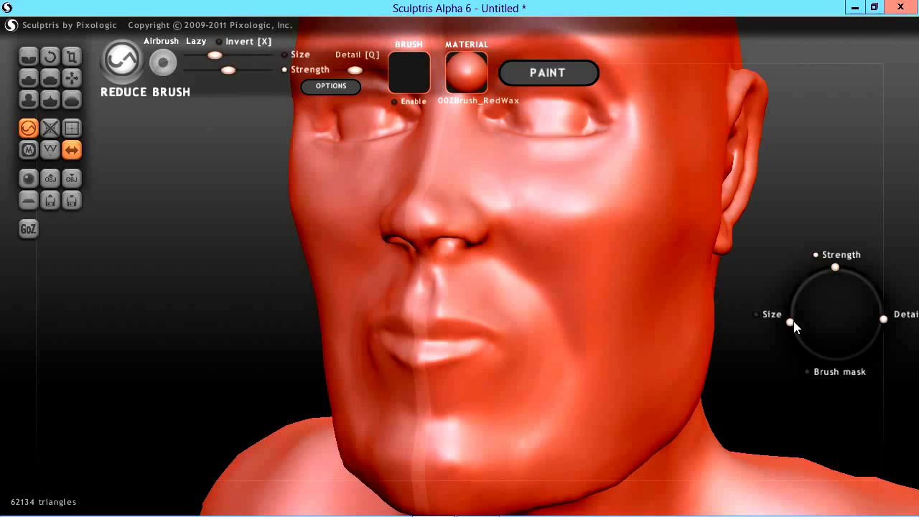
{"action": "mouse_move", "coordinate": [789, 322]}
{"action": "left_mouse_down"}
{"action": "mouse_move", "coordinate": [793, 311]}
{"action": "mouse_move", "coordinate": [762, 355]}
{"action": "mouse_move", "coordinate": [733, 350]}
{"action": "left_mouse_up"}
{"action": "key", "text": "w"}
{"action": "mouse_move", "coordinate": [643, 394]}
{"action": "left_mouse_down"}
{"action": "mouse_move", "coordinate": [632, 395]}
{"action": "mouse_move", "coordinate": [590, 334]}
{"action": "left_mouse_up"}
{"action": "key", "text": "w"}
{"action": "mouse_move", "coordinate": [689, 339]}
{"action": "left_mouse_down"}
{"action": "mouse_move", "coordinate": [578, 452]}
{"action": "mouse_move", "coordinate": [704, 351]}
{"action": "mouse_move", "coordinate": [610, 369]}
{"action": "mouse_move", "coordinate": [558, 446]}
{"action": "mouse_move", "coordinate": [687, 393]}
{"action": "left_mouse_up"}
{"action": "left_click_drag", "start_coordinate": [153, 443], "coordinate": [215, 423]}
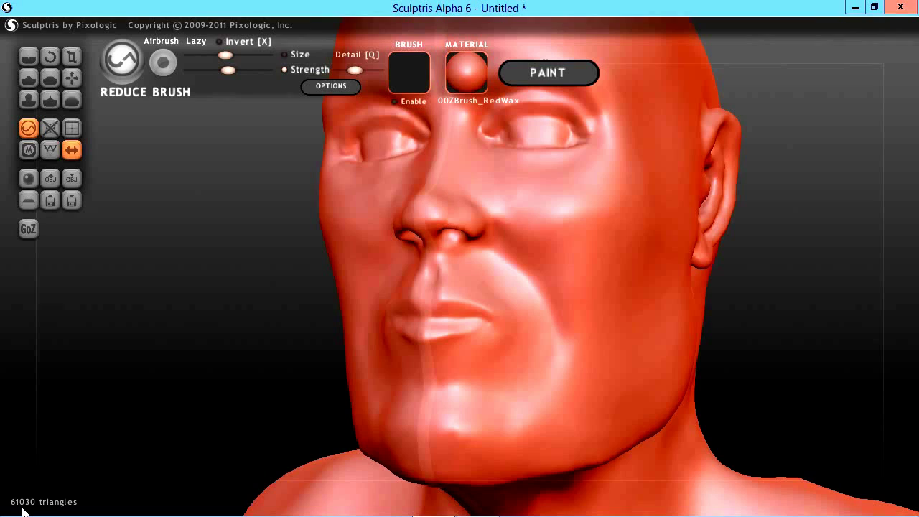
Step: Show the wireframe and reduce the dense triangles on the cheek, under the jaw and on the upper neck
{"action": "left_click_drag", "start_coordinate": [180, 398], "coordinate": [318, 421]}
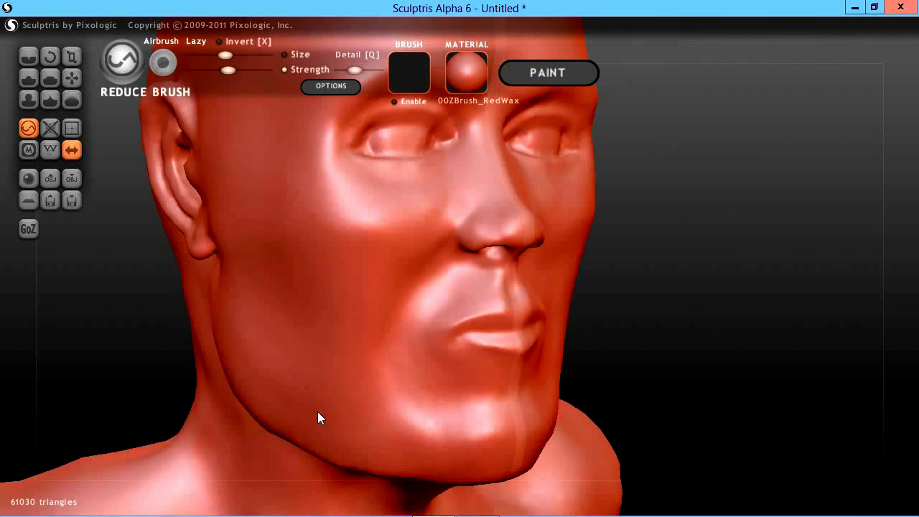
{"action": "key", "text": "w"}
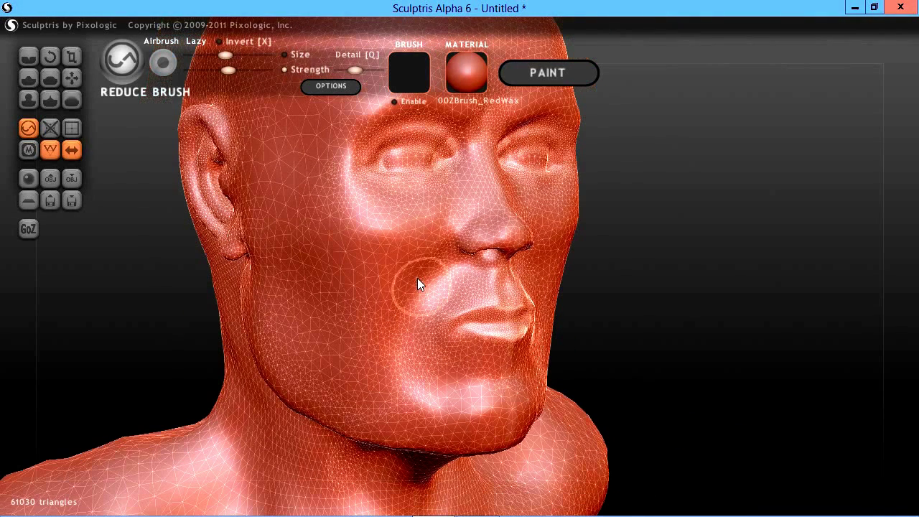
{"action": "mouse_move", "coordinate": [417, 278]}
{"action": "left_mouse_down"}
{"action": "mouse_move", "coordinate": [413, 210]}
{"action": "mouse_move", "coordinate": [340, 212]}
{"action": "mouse_move", "coordinate": [401, 291]}
{"action": "mouse_move", "coordinate": [389, 371]}
{"action": "mouse_move", "coordinate": [330, 330]}
{"action": "mouse_move", "coordinate": [288, 328]}
{"action": "mouse_move", "coordinate": [277, 356]}
{"action": "mouse_move", "coordinate": [288, 373]}
{"action": "mouse_move", "coordinate": [359, 411]}
{"action": "mouse_move", "coordinate": [741, 318]}
{"action": "mouse_move", "coordinate": [717, 212]}
{"action": "left_mouse_up"}
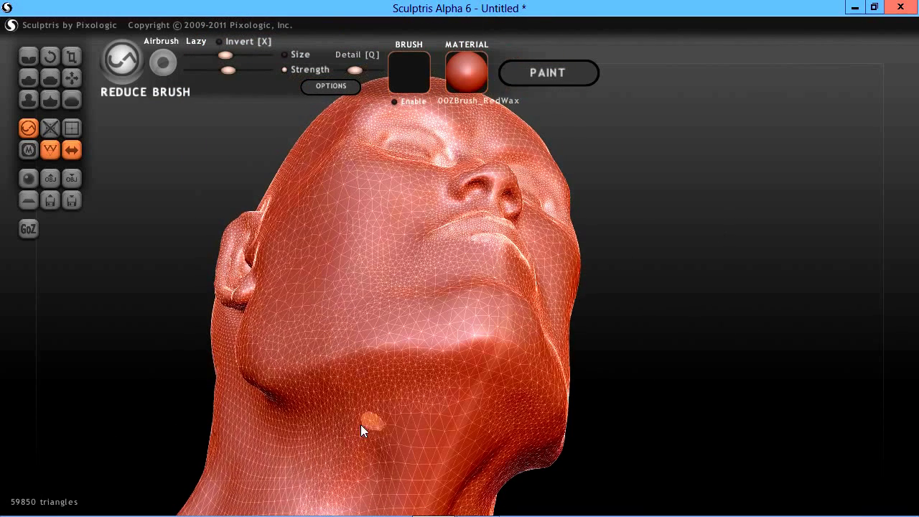
{"action": "mouse_move", "coordinate": [386, 393]}
{"action": "left_mouse_down"}
{"action": "mouse_move", "coordinate": [412, 386]}
{"action": "mouse_move", "coordinate": [277, 408]}
{"action": "mouse_move", "coordinate": [269, 425]}
{"action": "mouse_move", "coordinate": [335, 449]}
{"action": "mouse_move", "coordinate": [413, 383]}
{"action": "mouse_move", "coordinate": [277, 403]}
{"action": "mouse_move", "coordinate": [333, 403]}
{"action": "mouse_move", "coordinate": [437, 375]}
{"action": "mouse_move", "coordinate": [320, 408]}
{"action": "mouse_move", "coordinate": [345, 441]}
{"action": "mouse_move", "coordinate": [345, 471]}
{"action": "left_mouse_up"}
Step: Reduce the dense triangles on the front of the neck, the lower jaw and the cheek below the ear
{"action": "mouse_move", "coordinate": [691, 362]}
{"action": "left_mouse_down"}
{"action": "mouse_move", "coordinate": [701, 333]}
{"action": "mouse_move", "coordinate": [643, 405]}
{"action": "mouse_move", "coordinate": [607, 424]}
{"action": "mouse_move", "coordinate": [775, 289]}
{"action": "left_mouse_up"}
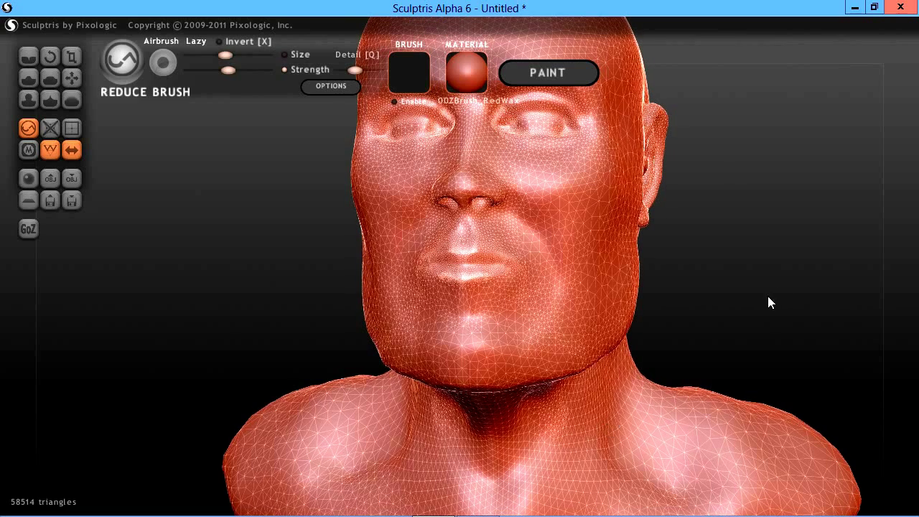
{"action": "mouse_move", "coordinate": [550, 416]}
{"action": "left_mouse_down"}
{"action": "mouse_move", "coordinate": [535, 421]}
{"action": "mouse_move", "coordinate": [533, 445]}
{"action": "left_mouse_up"}
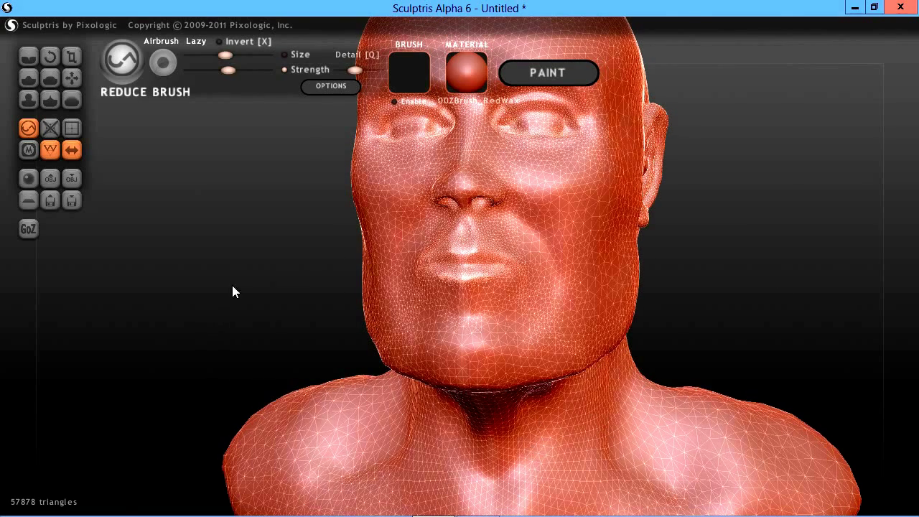
{"action": "mouse_move", "coordinate": [231, 287]}
{"action": "left_mouse_down"}
{"action": "mouse_move", "coordinate": [283, 270]}
{"action": "mouse_move", "coordinate": [405, 267]}
{"action": "mouse_move", "coordinate": [420, 302]}
{"action": "mouse_move", "coordinate": [395, 342]}
{"action": "left_mouse_up"}
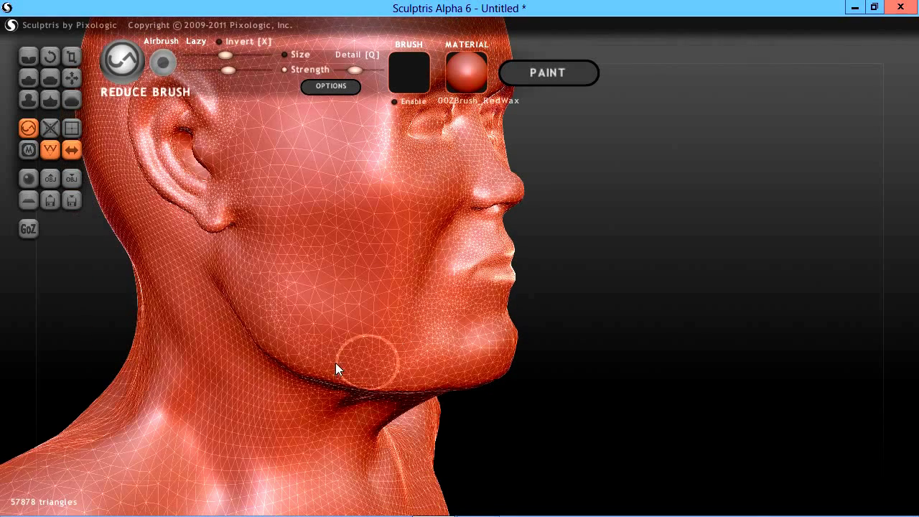
{"action": "mouse_move", "coordinate": [338, 368]}
{"action": "left_mouse_down"}
{"action": "mouse_move", "coordinate": [290, 342]}
{"action": "mouse_move", "coordinate": [279, 291]}
{"action": "mouse_move", "coordinate": [307, 240]}
{"action": "mouse_move", "coordinate": [295, 228]}
{"action": "mouse_move", "coordinate": [267, 266]}
{"action": "mouse_move", "coordinate": [281, 289]}
{"action": "mouse_move", "coordinate": [277, 301]}
{"action": "left_mouse_up"}
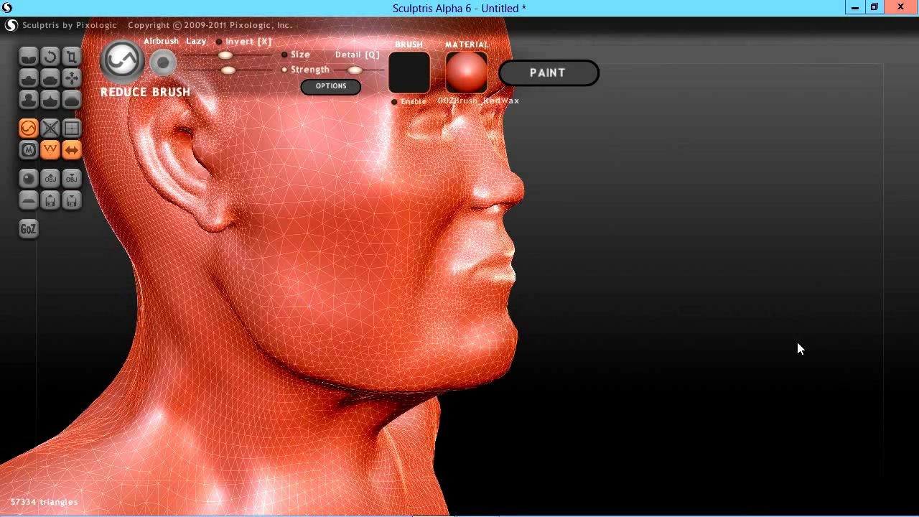
Step: Inspect the wireframe on the side of the head and reduce the triangles on the upper skull above the temple
{"action": "left_click_drag", "start_coordinate": [803, 341], "coordinate": [724, 292]}
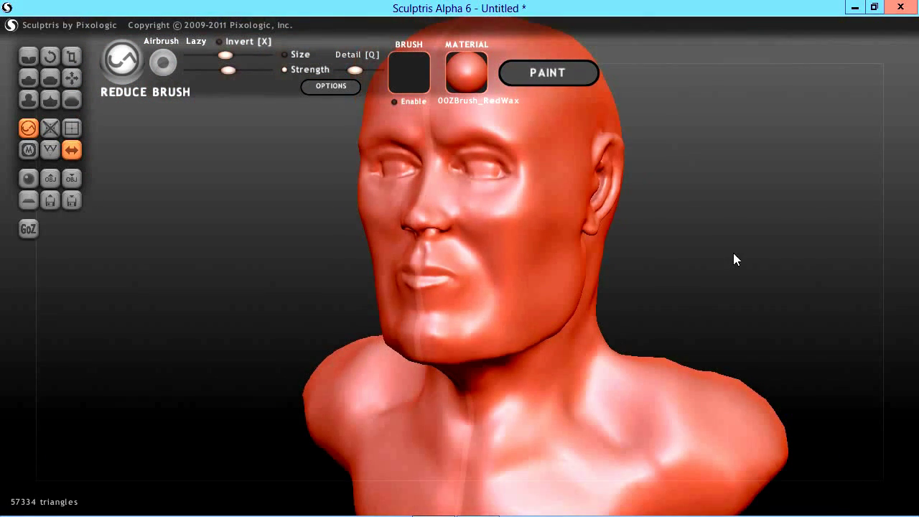
{"action": "left_click_drag", "start_coordinate": [734, 259], "coordinate": [719, 245]}
{"action": "key", "text": "w"}
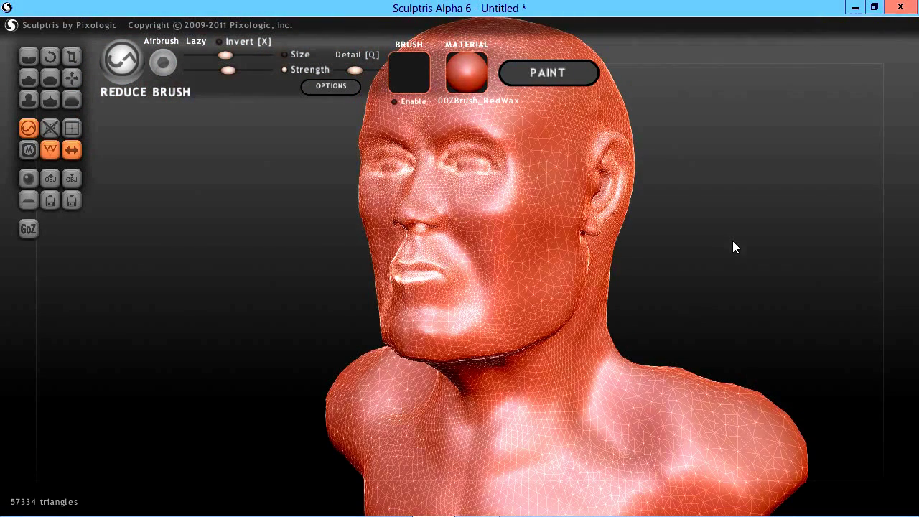
{"action": "left_click_drag", "start_coordinate": [784, 252], "coordinate": [726, 262]}
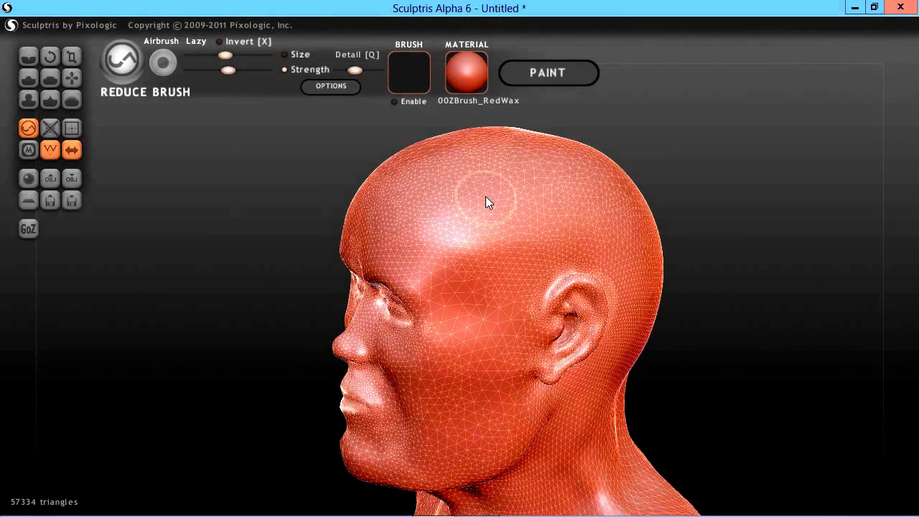
{"action": "key", "text": "w"}
{"action": "mouse_move", "coordinate": [483, 195]}
{"action": "left_mouse_down"}
{"action": "mouse_move", "coordinate": [499, 174]}
{"action": "mouse_move", "coordinate": [606, 173]}
{"action": "mouse_move", "coordinate": [628, 191]}
{"action": "mouse_move", "coordinate": [520, 150]}
{"action": "mouse_move", "coordinate": [449, 188]}
{"action": "mouse_move", "coordinate": [518, 161]}
{"action": "mouse_move", "coordinate": [619, 180]}
{"action": "mouse_move", "coordinate": [632, 213]}
{"action": "mouse_move", "coordinate": [520, 219]}
{"action": "mouse_move", "coordinate": [423, 246]}
{"action": "mouse_move", "coordinate": [544, 133]}
{"action": "mouse_move", "coordinate": [468, 139]}
{"action": "mouse_move", "coordinate": [379, 176]}
{"action": "mouse_move", "coordinate": [541, 147]}
{"action": "mouse_move", "coordinate": [587, 162]}
{"action": "mouse_move", "coordinate": [615, 187]}
{"action": "mouse_move", "coordinate": [657, 259]}
{"action": "mouse_move", "coordinate": [651, 239]}
{"action": "mouse_move", "coordinate": [558, 166]}
{"action": "mouse_move", "coordinate": [463, 138]}
{"action": "mouse_move", "coordinate": [393, 154]}
{"action": "mouse_move", "coordinate": [384, 205]}
{"action": "mouse_move", "coordinate": [483, 211]}
{"action": "mouse_move", "coordinate": [576, 186]}
{"action": "mouse_move", "coordinate": [640, 186]}
{"action": "mouse_move", "coordinate": [617, 155]}
{"action": "mouse_move", "coordinate": [574, 161]}
{"action": "left_mouse_up"}
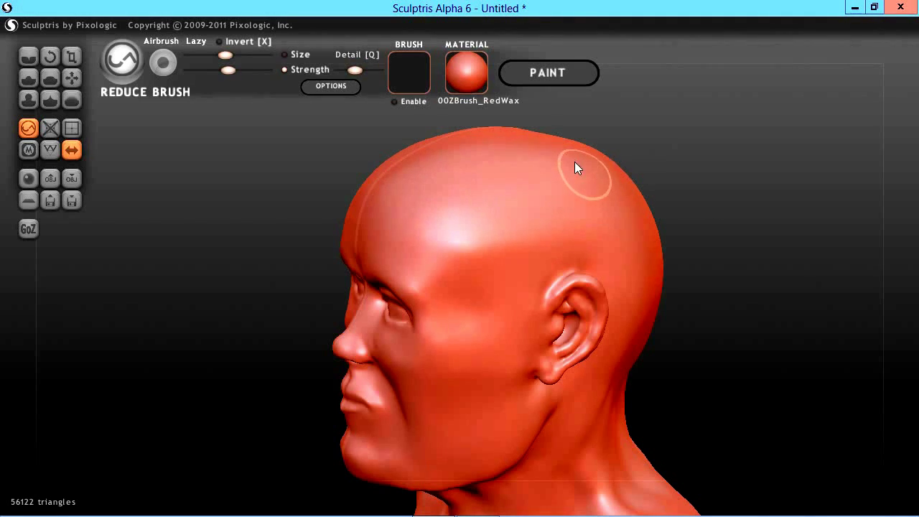
Step: Enlarge the Reduce Brush and lower the triangle density across the back of the skull with repeated strokes
{"action": "scroll", "coordinate": [745, 225], "scroll_direction": "down", "scroll_amount": 3}
{"action": "key", "text": "w"}
{"action": "left_click_drag", "start_coordinate": [782, 232], "coordinate": [610, 226]}
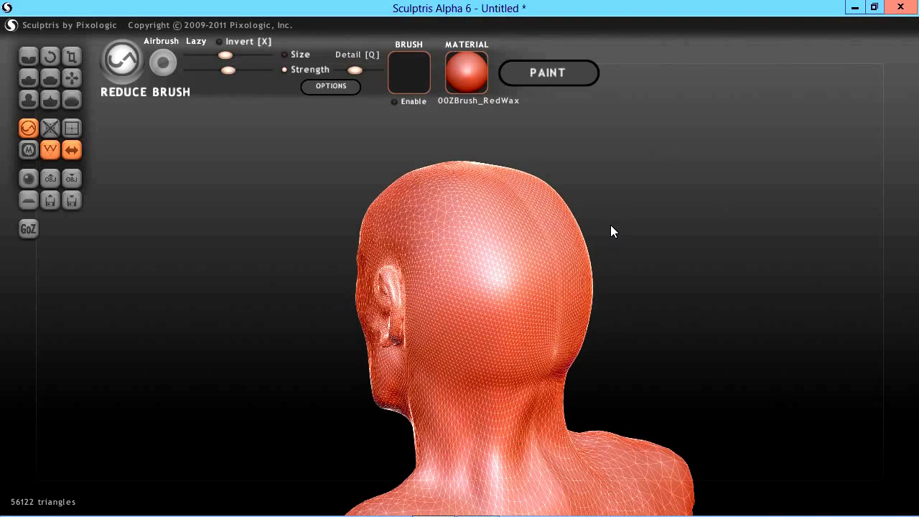
{"action": "key", "text": "space"}
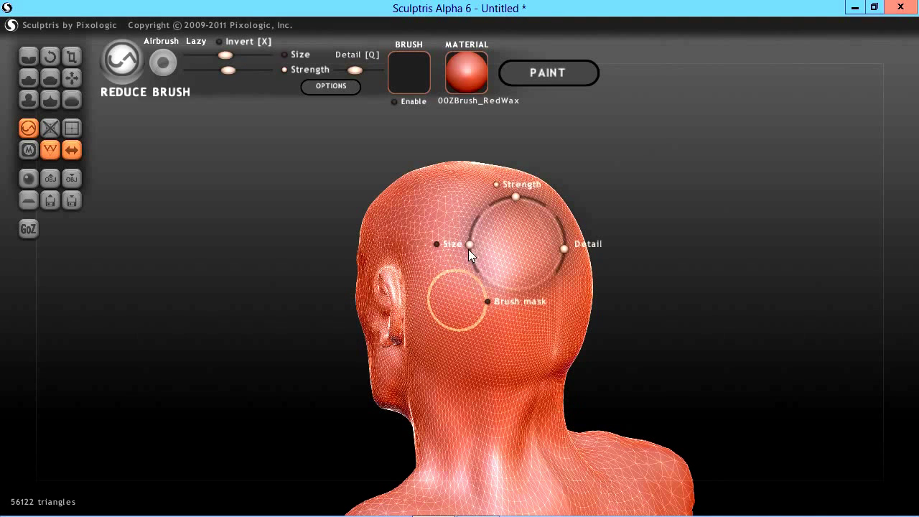
{"action": "mouse_move", "coordinate": [475, 221]}
{"action": "left_mouse_down"}
{"action": "mouse_move", "coordinate": [479, 209]}
{"action": "mouse_move", "coordinate": [478, 218]}
{"action": "left_mouse_up"}
{"action": "key", "text": "w"}
{"action": "left_click_drag", "start_coordinate": [512, 259], "coordinate": [499, 249]}
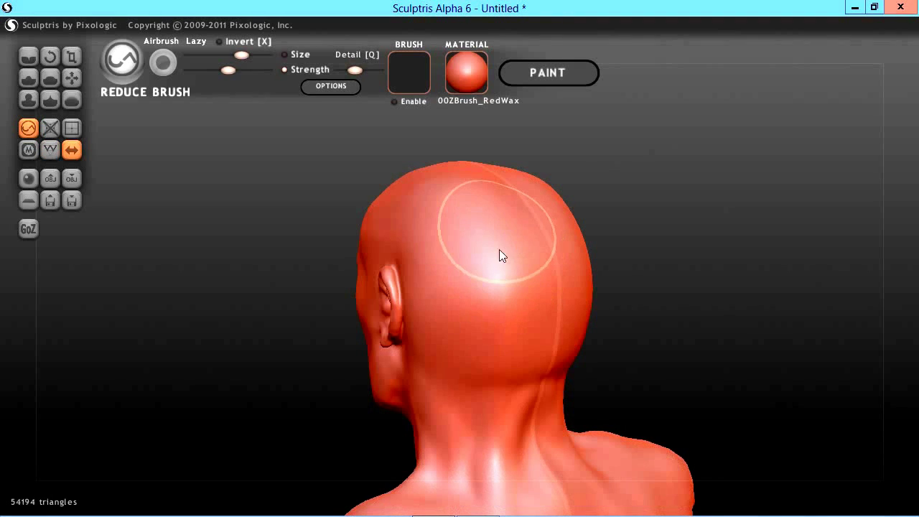
{"action": "left_click", "coordinate": [500, 314]}
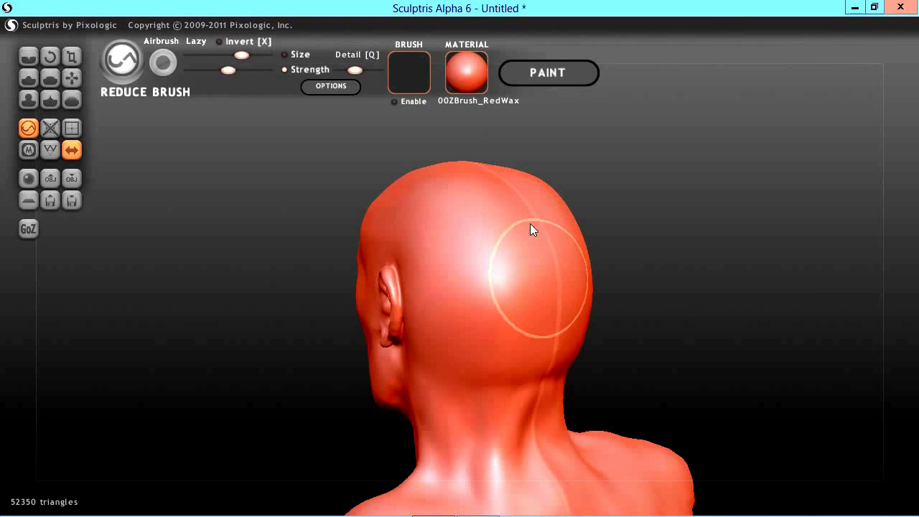
{"action": "left_click_drag", "start_coordinate": [495, 176], "coordinate": [513, 214]}
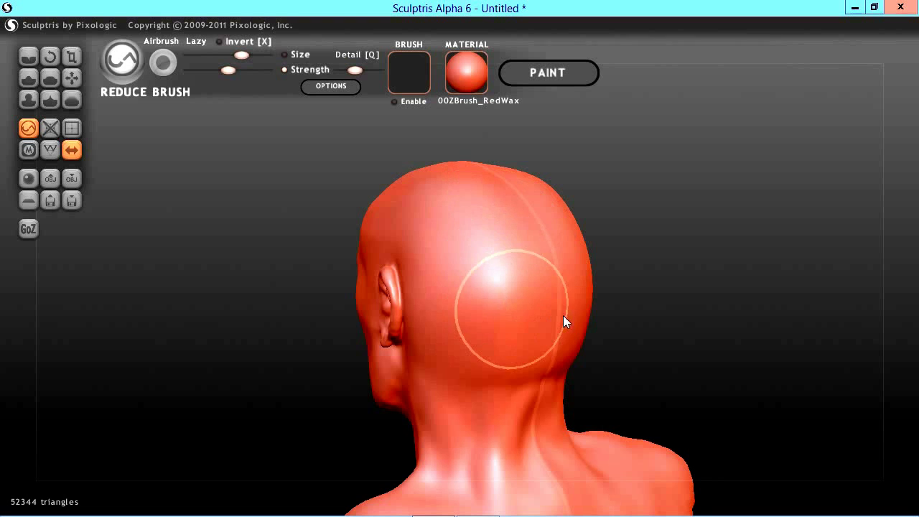
{"action": "left_click_drag", "start_coordinate": [436, 213], "coordinate": [483, 300]}
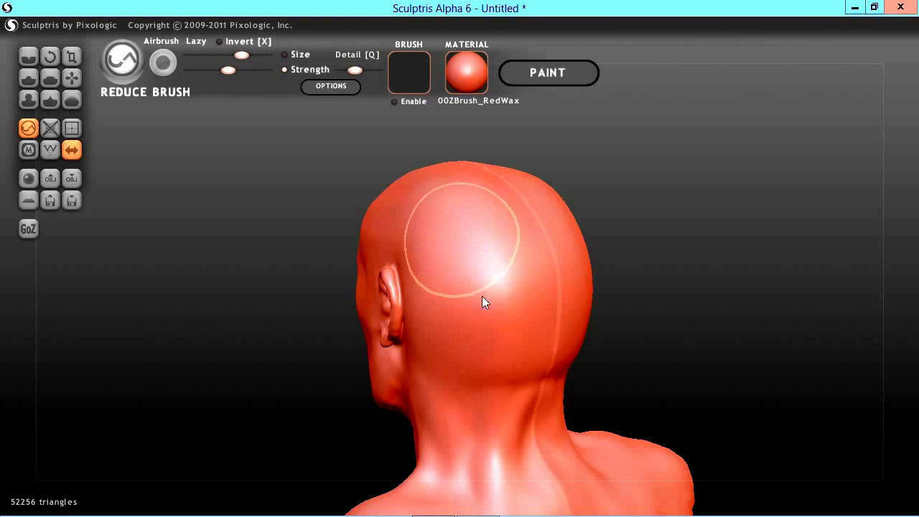
{"action": "mouse_move", "coordinate": [483, 333]}
{"action": "left_mouse_down"}
{"action": "mouse_move", "coordinate": [519, 236]}
{"action": "mouse_move", "coordinate": [550, 211]}
{"action": "left_mouse_up"}
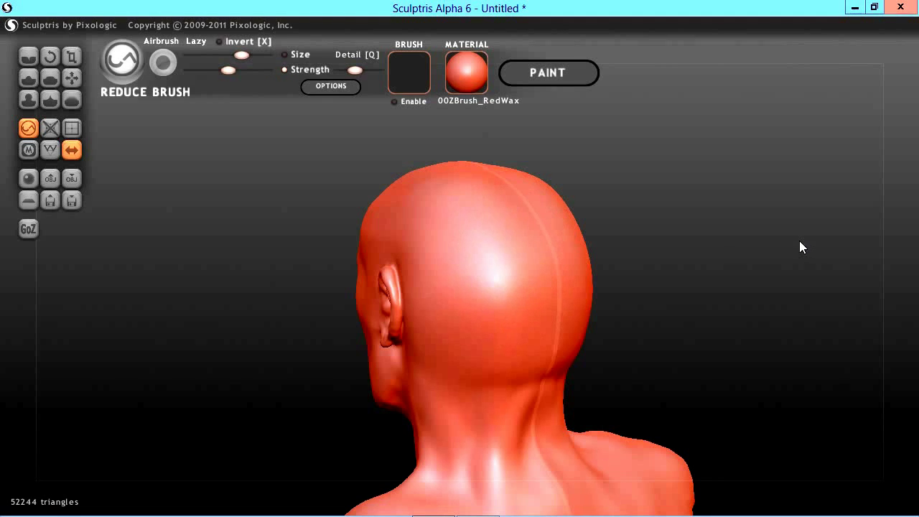
Step: Check the wireframe at the back of the head and reduce the dense area at the skull base and nape
{"action": "key", "text": "w"}
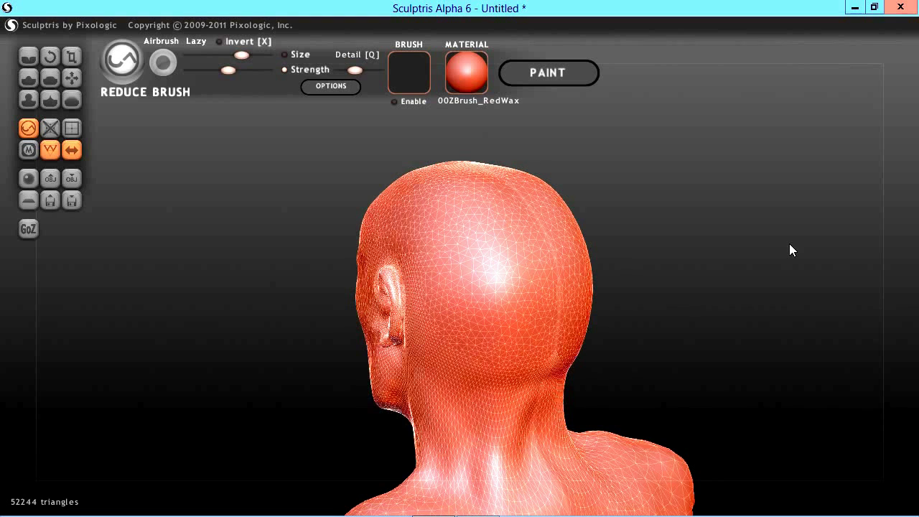
{"action": "key", "text": "w"}
{"action": "mouse_move", "coordinate": [478, 393]}
{"action": "left_mouse_down"}
{"action": "mouse_move", "coordinate": [467, 390]}
{"action": "mouse_move", "coordinate": [486, 398]}
{"action": "mouse_move", "coordinate": [464, 386]}
{"action": "mouse_move", "coordinate": [503, 385]}
{"action": "left_mouse_up"}
Step: Make the brush a bit smaller and reduce the triangles on the temple between the ear and the brow
{"action": "mouse_move", "coordinate": [785, 328]}
{"action": "left_mouse_down"}
{"action": "mouse_move", "coordinate": [743, 292]}
{"action": "mouse_move", "coordinate": [704, 316]}
{"action": "mouse_move", "coordinate": [588, 349]}
{"action": "left_mouse_up"}
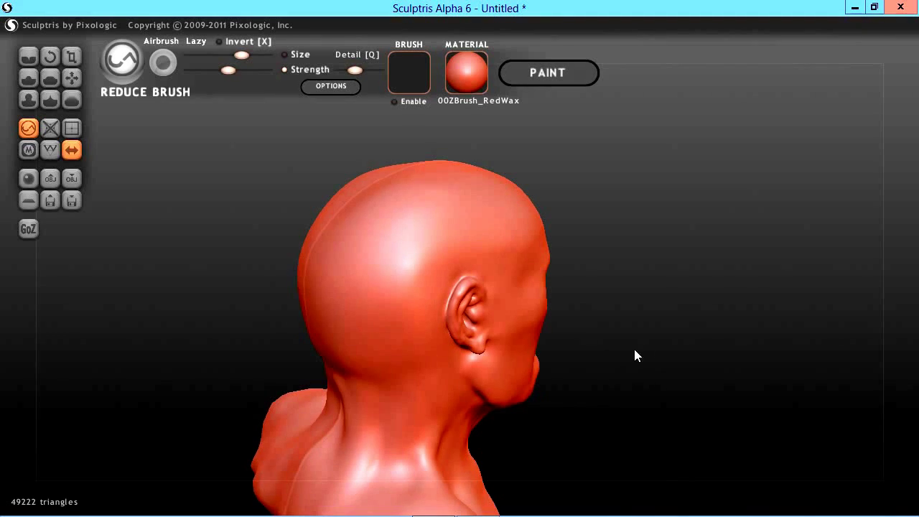
{"action": "key", "text": "w"}
{"action": "mouse_move", "coordinate": [663, 352]}
{"action": "left_mouse_down"}
{"action": "mouse_move", "coordinate": [639, 350]}
{"action": "mouse_move", "coordinate": [624, 335]}
{"action": "mouse_move", "coordinate": [650, 347]}
{"action": "left_mouse_up"}
{"action": "key", "text": "w"}
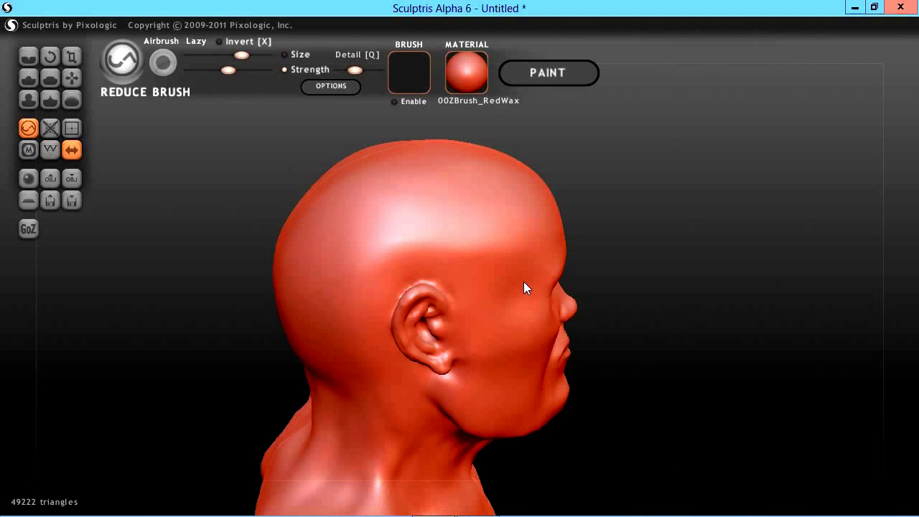
{"action": "key", "text": "space"}
{"action": "left_click_drag", "start_coordinate": [485, 260], "coordinate": [481, 280]}
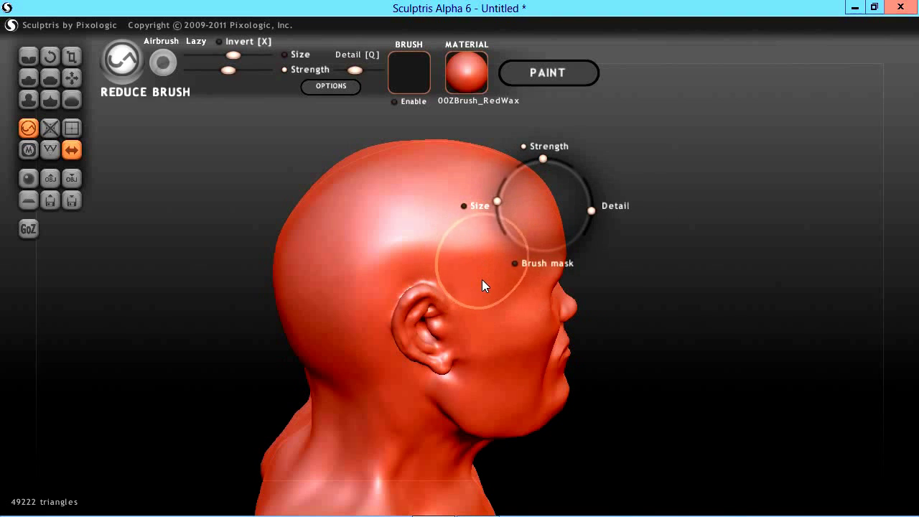
{"action": "key", "text": "w"}
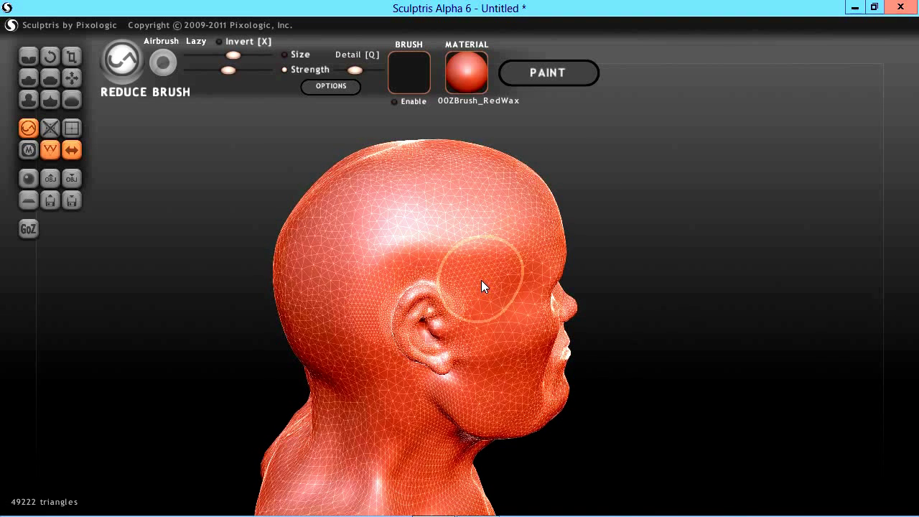
{"action": "key", "text": "w"}
{"action": "left_click", "coordinate": [483, 275]}
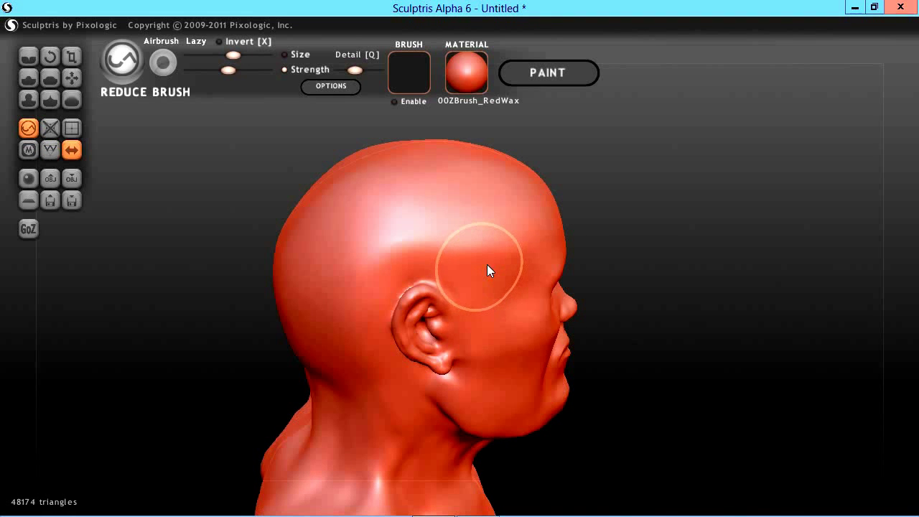
{"action": "mouse_move", "coordinate": [487, 269]}
{"action": "left_mouse_down"}
{"action": "mouse_move", "coordinate": [495, 266]}
{"action": "mouse_move", "coordinate": [372, 277]}
{"action": "mouse_move", "coordinate": [613, 242]}
{"action": "mouse_move", "coordinate": [627, 200]}
{"action": "mouse_move", "coordinate": [529, 204]}
{"action": "mouse_move", "coordinate": [511, 201]}
{"action": "mouse_move", "coordinate": [531, 195]}
{"action": "mouse_move", "coordinate": [473, 191]}
{"action": "mouse_move", "coordinate": [469, 198]}
{"action": "mouse_move", "coordinate": [487, 214]}
{"action": "mouse_move", "coordinate": [527, 217]}
{"action": "left_mouse_up"}
Step: Reduce the remaining dense triangles on the forehead, checking the wireframe between strokes
{"action": "key", "text": "w"}
{"action": "key", "text": "w"}
{"action": "mouse_move", "coordinate": [689, 199]}
{"action": "left_mouse_down"}
{"action": "mouse_move", "coordinate": [670, 208]}
{"action": "mouse_move", "coordinate": [605, 172]}
{"action": "mouse_move", "coordinate": [648, 205]}
{"action": "mouse_move", "coordinate": [685, 258]}
{"action": "mouse_move", "coordinate": [665, 256]}
{"action": "mouse_move", "coordinate": [705, 244]}
{"action": "mouse_move", "coordinate": [660, 232]}
{"action": "mouse_move", "coordinate": [703, 263]}
{"action": "mouse_move", "coordinate": [706, 208]}
{"action": "mouse_move", "coordinate": [536, 190]}
{"action": "left_mouse_up"}
{"action": "key", "text": "w"}
{"action": "left_click_drag", "start_coordinate": [447, 332], "coordinate": [467, 338]}
{"action": "key", "text": "w"}
{"action": "mouse_move", "coordinate": [267, 344]}
{"action": "left_mouse_down"}
{"action": "mouse_move", "coordinate": [253, 362]}
{"action": "mouse_move", "coordinate": [267, 401]}
{"action": "mouse_move", "coordinate": [350, 409]}
{"action": "left_mouse_up"}
{"action": "key", "text": "w"}
Step: Shrink the Reduce Brush and reduce the triangles on the area between the upper eyelids and the brows, checking the wireframe
{"action": "scroll", "coordinate": [268, 384], "scroll_direction": "up", "scroll_amount": 2}
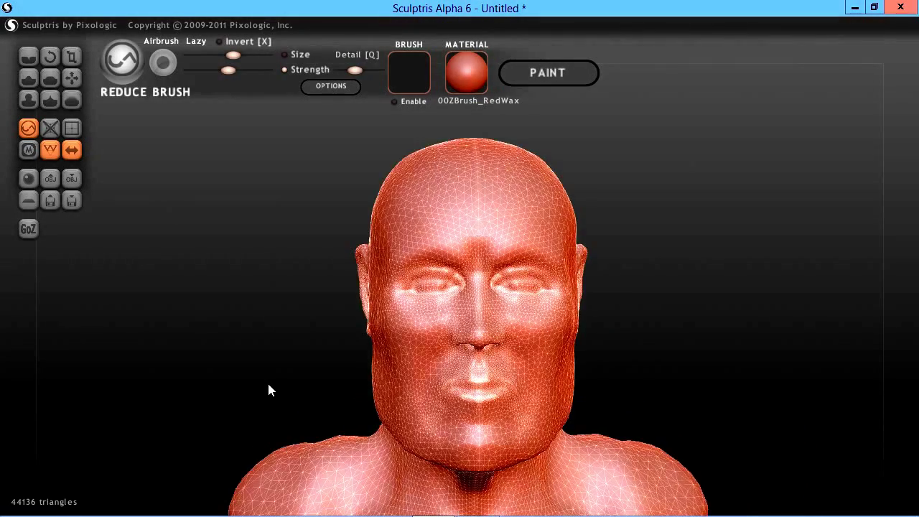
{"action": "scroll", "coordinate": [264, 380], "scroll_direction": "up", "scroll_amount": 6}
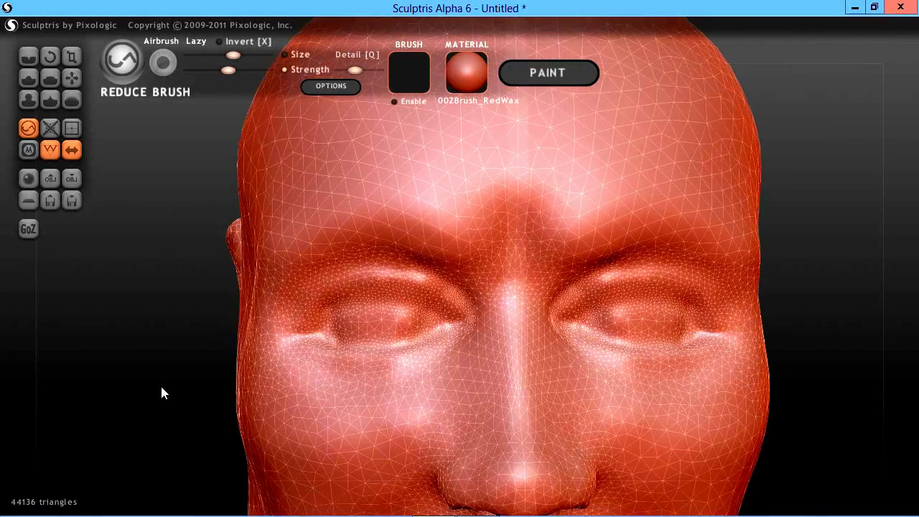
{"action": "scroll", "coordinate": [173, 386], "scroll_direction": "down", "scroll_amount": 3}
{"action": "key", "text": "space"}
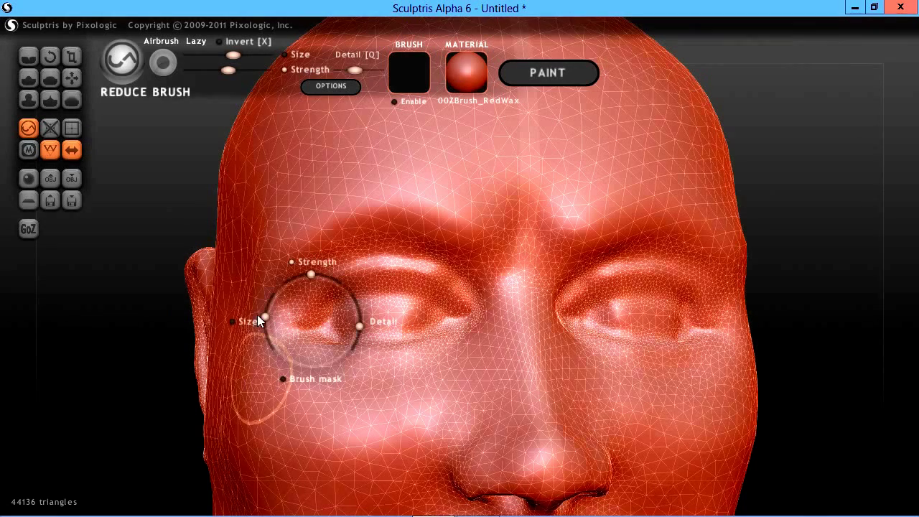
{"action": "mouse_move", "coordinate": [262, 317]}
{"action": "left_mouse_down"}
{"action": "mouse_move", "coordinate": [269, 346]}
{"action": "mouse_move", "coordinate": [286, 341]}
{"action": "left_mouse_up"}
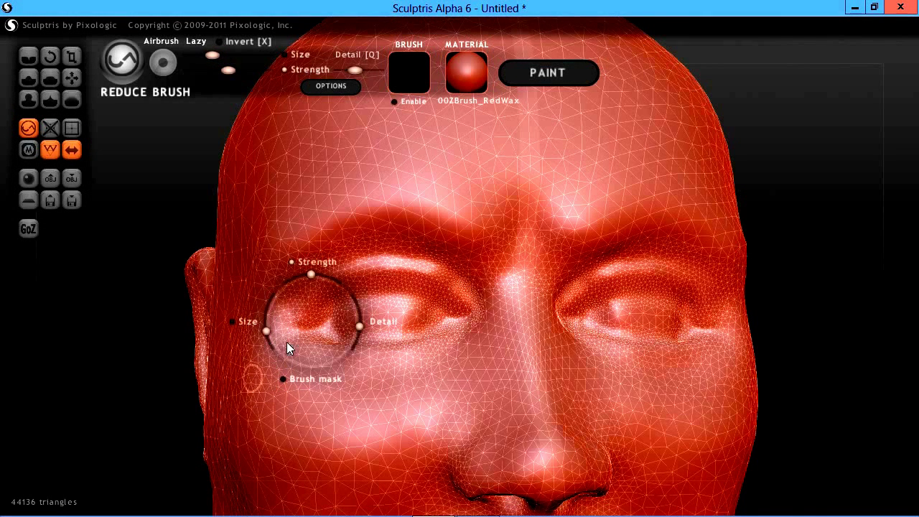
{"action": "key", "text": "w"}
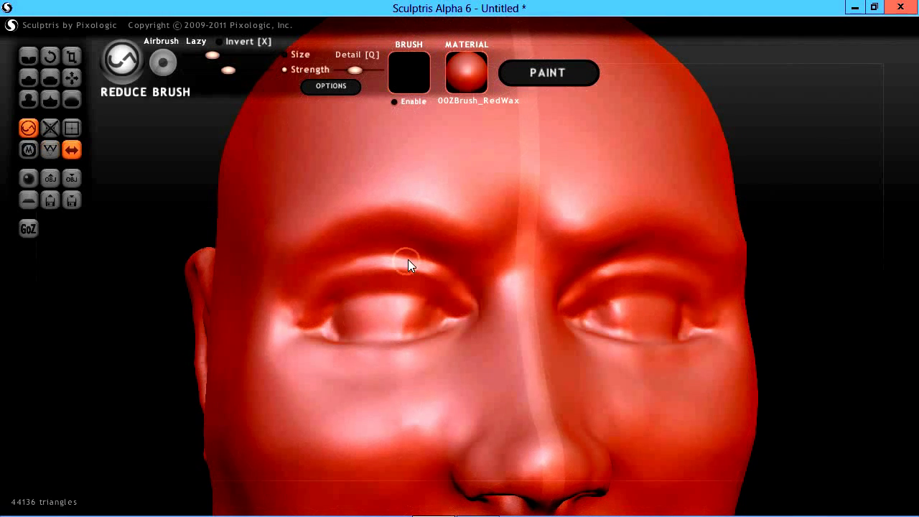
{"action": "mouse_move", "coordinate": [414, 255]}
{"action": "left_mouse_down"}
{"action": "mouse_move", "coordinate": [288, 274]}
{"action": "mouse_move", "coordinate": [378, 247]}
{"action": "mouse_move", "coordinate": [456, 249]}
{"action": "mouse_move", "coordinate": [480, 265]}
{"action": "mouse_move", "coordinate": [368, 251]}
{"action": "mouse_move", "coordinate": [318, 256]}
{"action": "mouse_move", "coordinate": [287, 272]}
{"action": "mouse_move", "coordinate": [338, 253]}
{"action": "mouse_move", "coordinate": [465, 241]}
{"action": "mouse_move", "coordinate": [389, 231]}
{"action": "mouse_move", "coordinate": [295, 252]}
{"action": "left_mouse_up"}
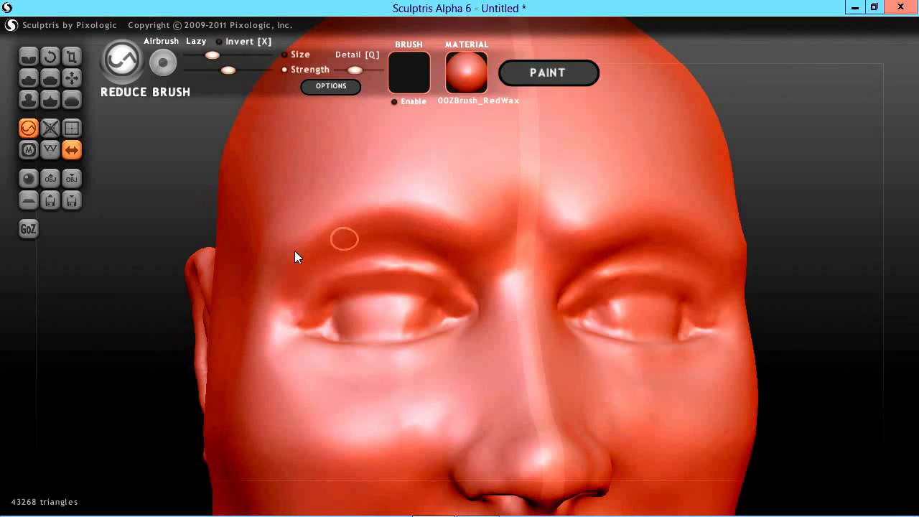
{"action": "scroll", "coordinate": [112, 348], "scroll_direction": "down", "scroll_amount": 5}
{"action": "key", "text": "w"}
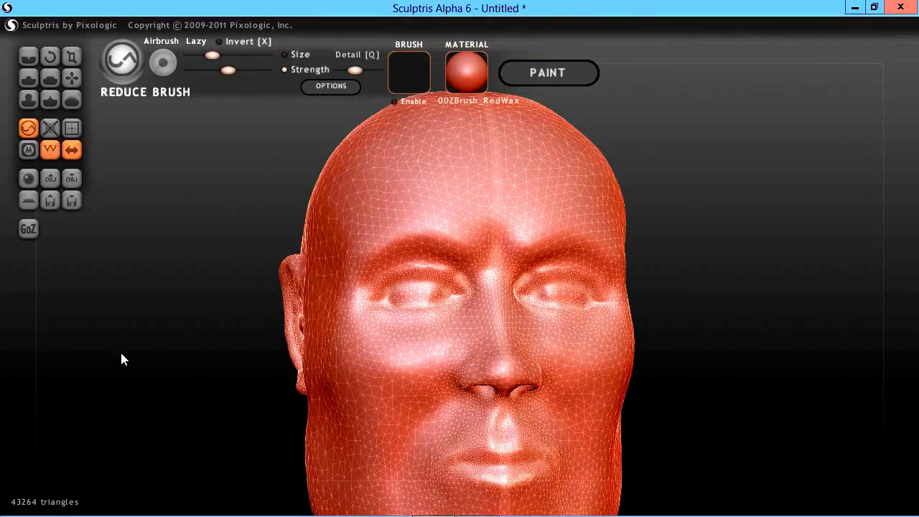
Step: Reduce the dense triangles between the nose and upper lip, around the mouth corner, and on the cheek beside the nose
{"action": "left_click_drag", "start_coordinate": [122, 353], "coordinate": [128, 405]}
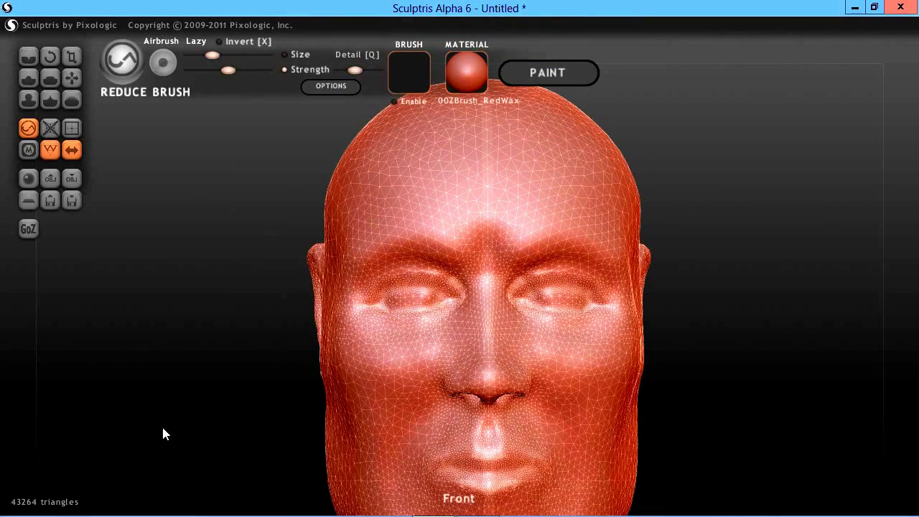
{"action": "scroll", "coordinate": [163, 433], "scroll_direction": "up", "scroll_amount": 10}
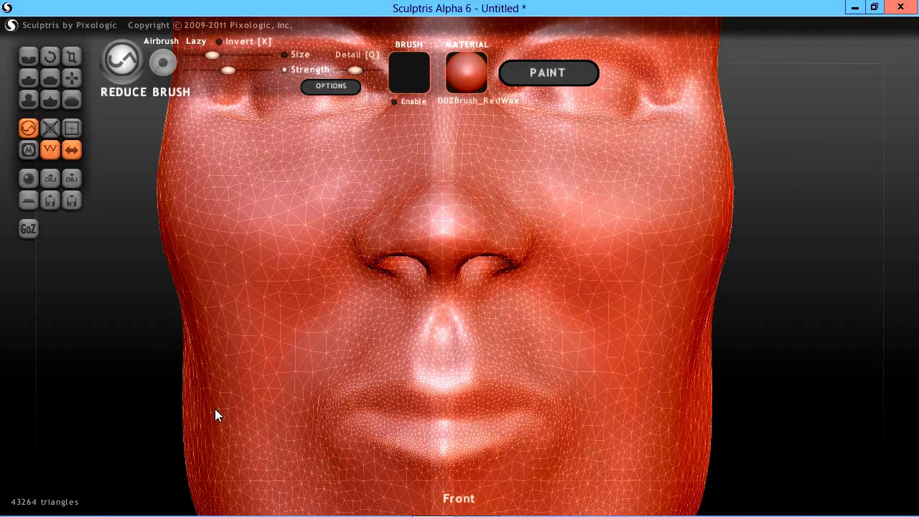
{"action": "key", "text": "w"}
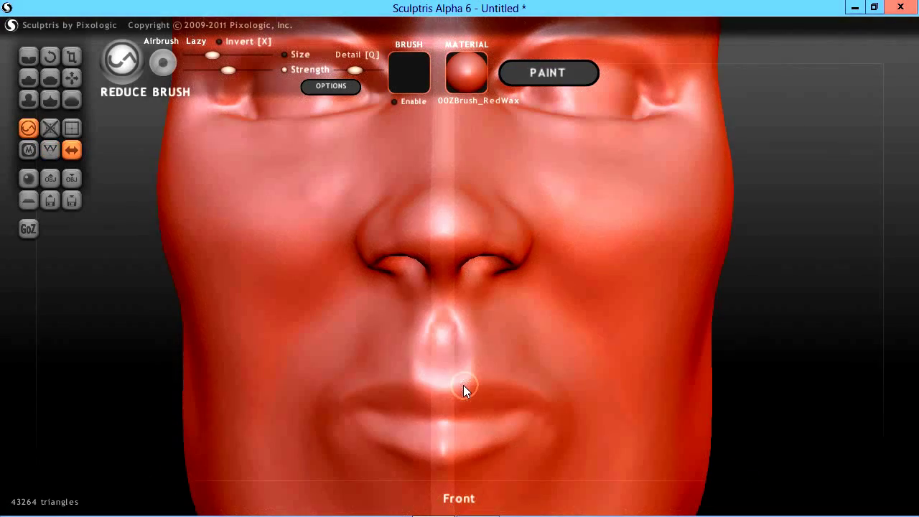
{"action": "mouse_move", "coordinate": [463, 385]}
{"action": "left_mouse_down"}
{"action": "mouse_move", "coordinate": [424, 386]}
{"action": "mouse_move", "coordinate": [470, 388]}
{"action": "mouse_move", "coordinate": [460, 366]}
{"action": "mouse_move", "coordinate": [409, 365]}
{"action": "mouse_move", "coordinate": [429, 323]}
{"action": "mouse_move", "coordinate": [443, 326]}
{"action": "mouse_move", "coordinate": [429, 363]}
{"action": "mouse_move", "coordinate": [392, 349]}
{"action": "mouse_move", "coordinate": [318, 380]}
{"action": "left_mouse_up"}
{"action": "mouse_move", "coordinate": [384, 344]}
{"action": "left_mouse_down"}
{"action": "mouse_move", "coordinate": [328, 378]}
{"action": "mouse_move", "coordinate": [176, 392]}
{"action": "left_mouse_up"}
{"action": "scroll", "coordinate": [133, 402], "scroll_direction": "down", "scroll_amount": 4}
{"action": "scroll", "coordinate": [133, 399], "scroll_direction": "down", "scroll_amount": 2}
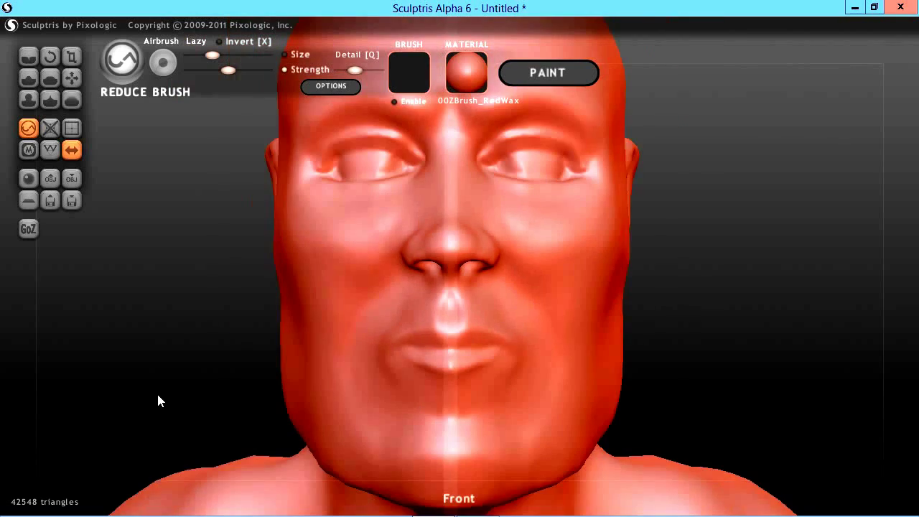
{"action": "left_click", "coordinate": [389, 223]}
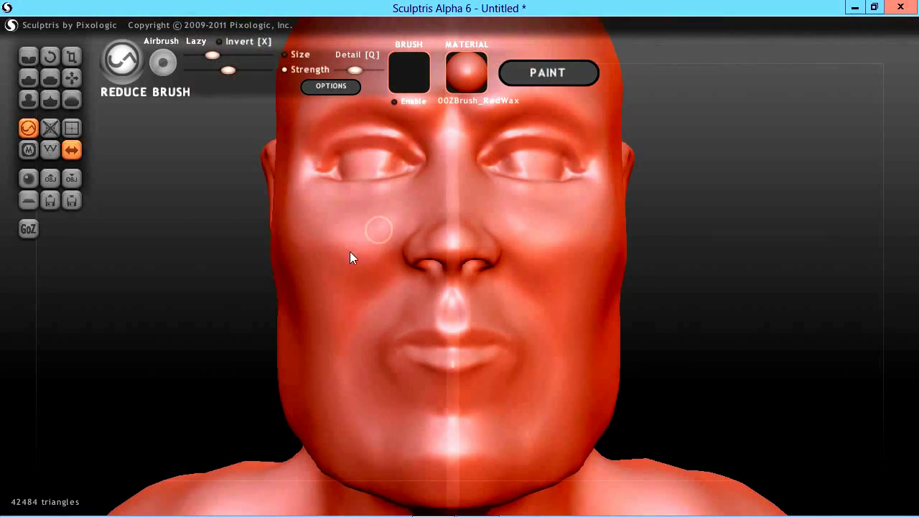
Step: Enlarge the Reduce Brush slightly and reduce the dense triangles behind and above the ear, checking the wireframe
{"action": "scroll", "coordinate": [202, 334], "scroll_direction": "down", "scroll_amount": 3}
{"action": "key", "text": "w"}
{"action": "left_click_drag", "start_coordinate": [212, 355], "coordinate": [153, 376]}
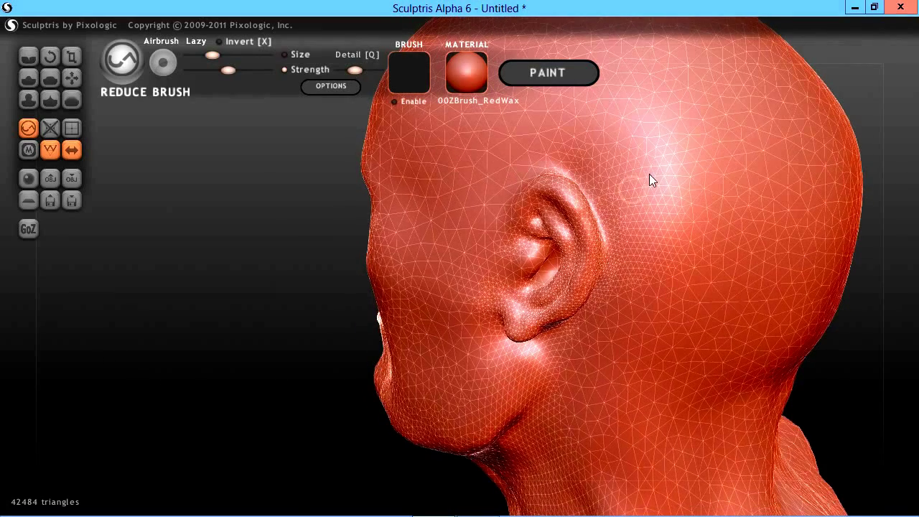
{"action": "key", "text": "space"}
{"action": "left_click_drag", "start_coordinate": [648, 191], "coordinate": [645, 167]}
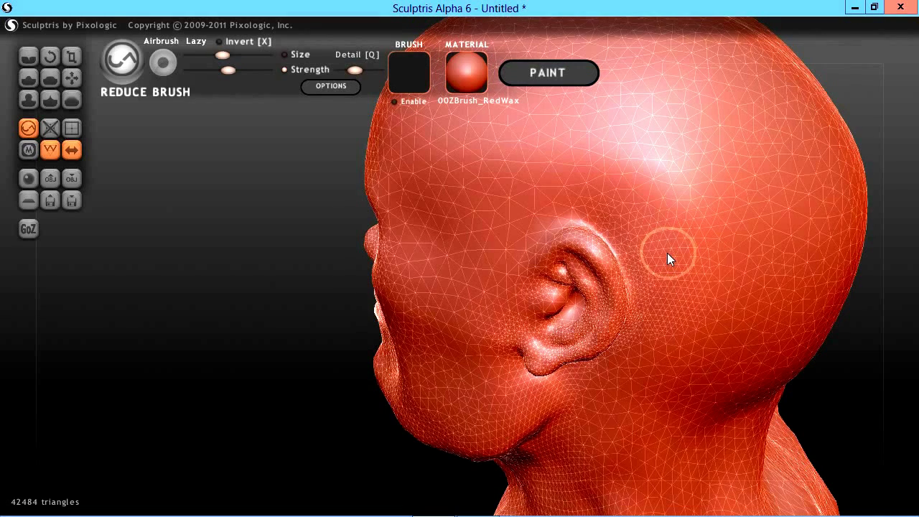
{"action": "mouse_move", "coordinate": [667, 254]}
{"action": "left_mouse_down"}
{"action": "mouse_move", "coordinate": [669, 302]}
{"action": "mouse_move", "coordinate": [639, 218]}
{"action": "mouse_move", "coordinate": [664, 310]}
{"action": "mouse_move", "coordinate": [619, 215]}
{"action": "mouse_move", "coordinate": [567, 201]}
{"action": "left_mouse_up"}
{"action": "key", "text": "w"}
{"action": "mouse_move", "coordinate": [215, 358]}
{"action": "left_mouse_down"}
{"action": "mouse_move", "coordinate": [196, 310]}
{"action": "mouse_move", "coordinate": [221, 318]}
{"action": "left_mouse_up"}
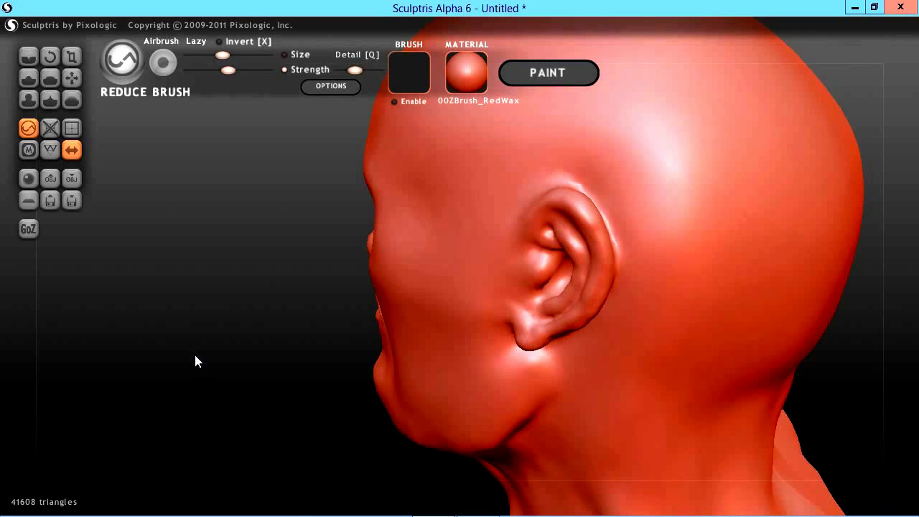
Step: Reselect the Reduce Brush and reduce the triangles below the earlobe at the rear corner of the jaw
{"action": "left_click_drag", "start_coordinate": [195, 355], "coordinate": [199, 362]}
{"action": "key", "text": "d"}
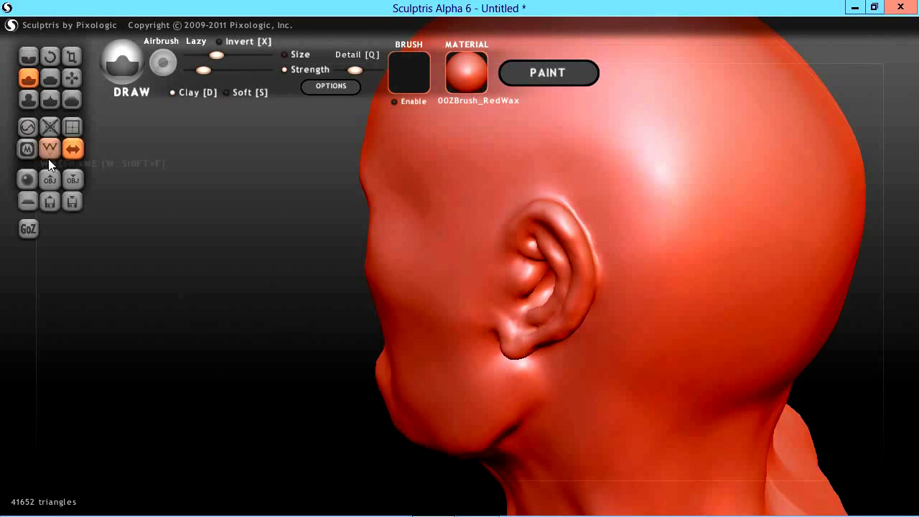
{"action": "left_click", "coordinate": [28, 128]}
{"action": "left_click_drag", "start_coordinate": [223, 304], "coordinate": [242, 261]}
{"action": "key", "text": "w"}
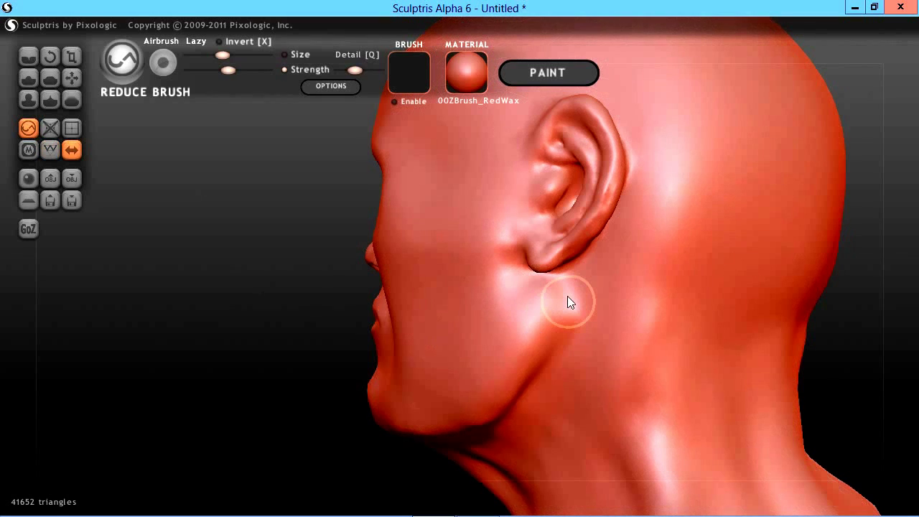
{"action": "mouse_move", "coordinate": [564, 295]}
{"action": "left_mouse_down"}
{"action": "mouse_move", "coordinate": [541, 298]}
{"action": "mouse_move", "coordinate": [574, 295]}
{"action": "mouse_move", "coordinate": [504, 279]}
{"action": "left_mouse_up"}
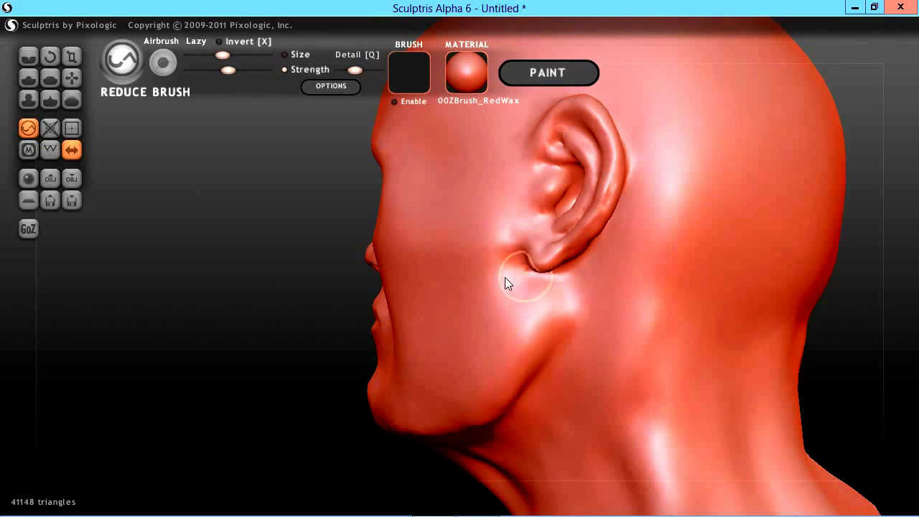
{"action": "mouse_move", "coordinate": [64, 341]}
{"action": "left_mouse_down"}
{"action": "mouse_move", "coordinate": [204, 321]}
{"action": "mouse_move", "coordinate": [262, 362]}
{"action": "mouse_move", "coordinate": [308, 366]}
{"action": "mouse_move", "coordinate": [376, 358]}
{"action": "mouse_move", "coordinate": [396, 330]}
{"action": "mouse_move", "coordinate": [423, 344]}
{"action": "left_mouse_up"}
Step: Check the wireframe on the side of the head and reduce the triangles just in front of the earlobe
{"action": "key", "text": "w"}
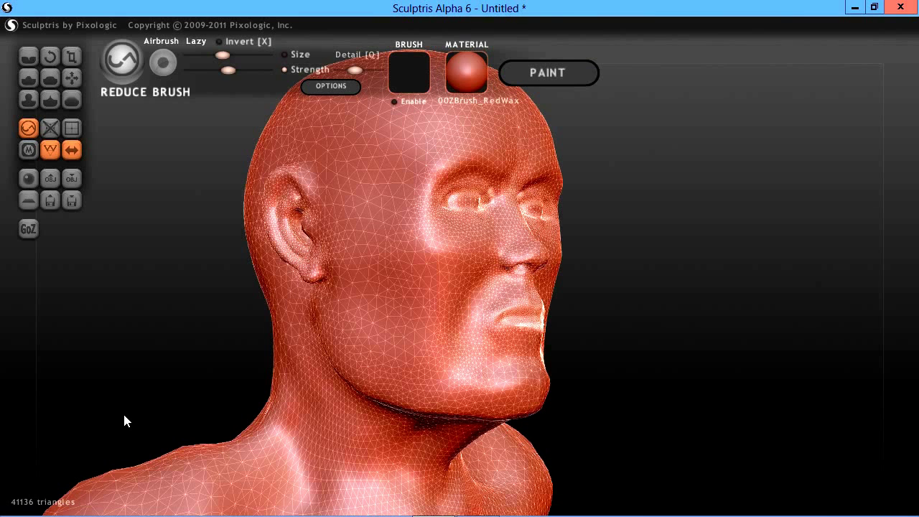
{"action": "left_click_drag", "start_coordinate": [125, 419], "coordinate": [272, 336]}
{"action": "mouse_move", "coordinate": [344, 265]}
{"action": "left_mouse_down"}
{"action": "mouse_move", "coordinate": [351, 262]}
{"action": "mouse_move", "coordinate": [357, 276]}
{"action": "left_mouse_up"}
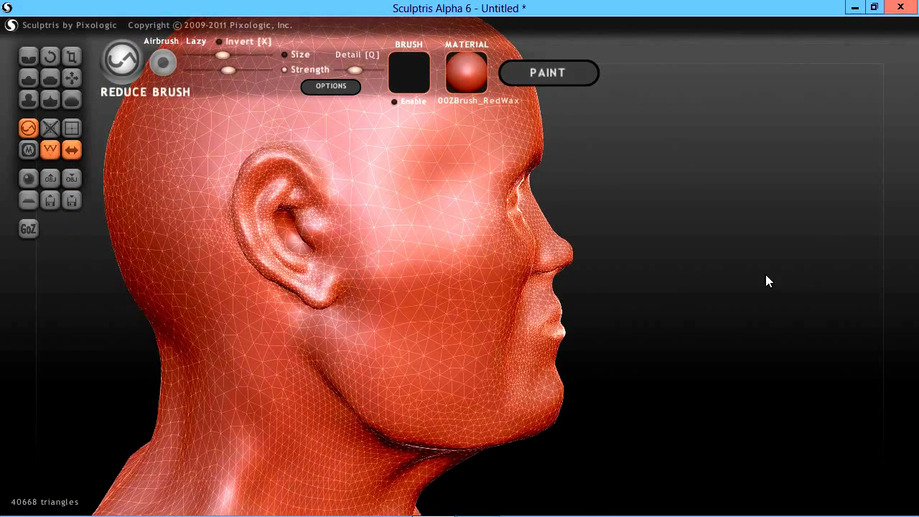
Step: Reduce the dense triangles on the lips and chin, comparing the wireframe with the plain shaded surface
{"action": "left_click_drag", "start_coordinate": [765, 279], "coordinate": [458, 370]}
{"action": "scroll", "coordinate": [457, 370], "scroll_direction": "up", "scroll_amount": 2}
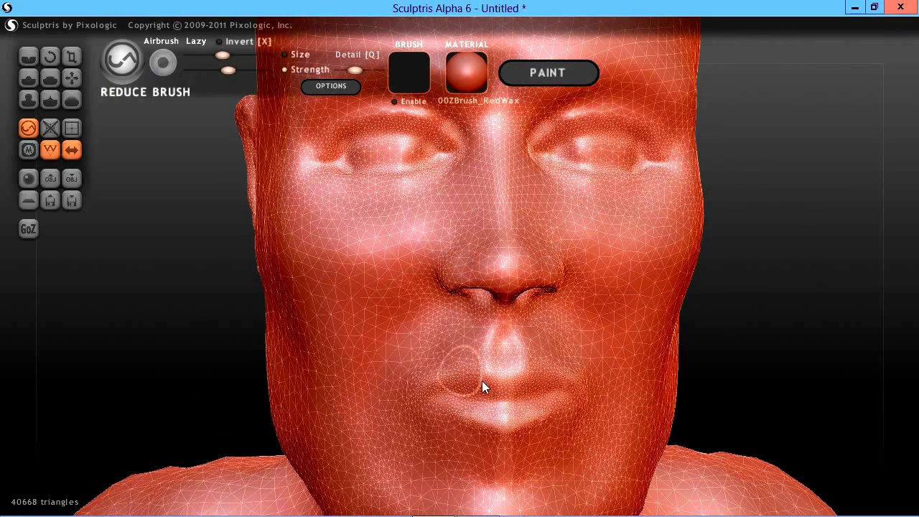
{"action": "mouse_move", "coordinate": [507, 393]}
{"action": "left_mouse_down"}
{"action": "mouse_move", "coordinate": [466, 390]}
{"action": "mouse_move", "coordinate": [808, 352]}
{"action": "mouse_move", "coordinate": [789, 348]}
{"action": "mouse_move", "coordinate": [773, 324]}
{"action": "mouse_move", "coordinate": [649, 328]}
{"action": "mouse_move", "coordinate": [217, 391]}
{"action": "mouse_move", "coordinate": [221, 380]}
{"action": "mouse_move", "coordinate": [209, 418]}
{"action": "mouse_move", "coordinate": [180, 408]}
{"action": "mouse_move", "coordinate": [273, 369]}
{"action": "left_mouse_up"}
{"action": "key", "text": "w"}
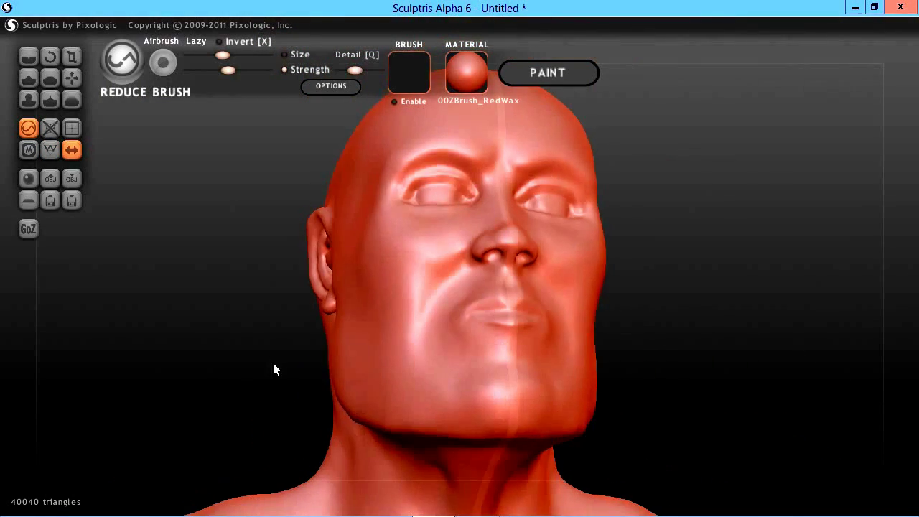
{"action": "key", "text": "w"}
{"action": "left_click_drag", "start_coordinate": [496, 394], "coordinate": [462, 394]}
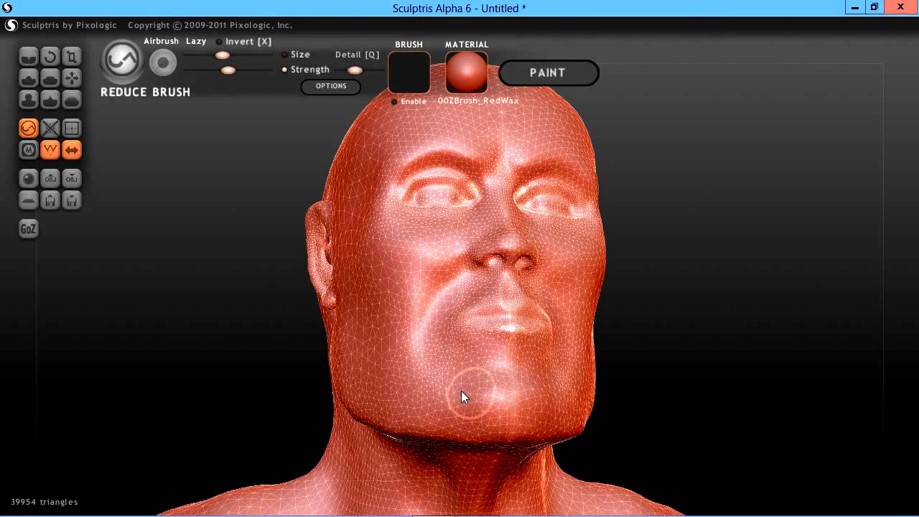
{"action": "key", "text": "w"}
{"action": "mouse_move", "coordinate": [180, 404]}
{"action": "left_mouse_down"}
{"action": "mouse_move", "coordinate": [166, 418]}
{"action": "mouse_move", "coordinate": [129, 379]}
{"action": "mouse_move", "coordinate": [211, 390]}
{"action": "left_mouse_up"}
Step: Show the wireframe and reduce the triangles down the throat from under the chin to the chest
{"action": "key", "text": "w"}
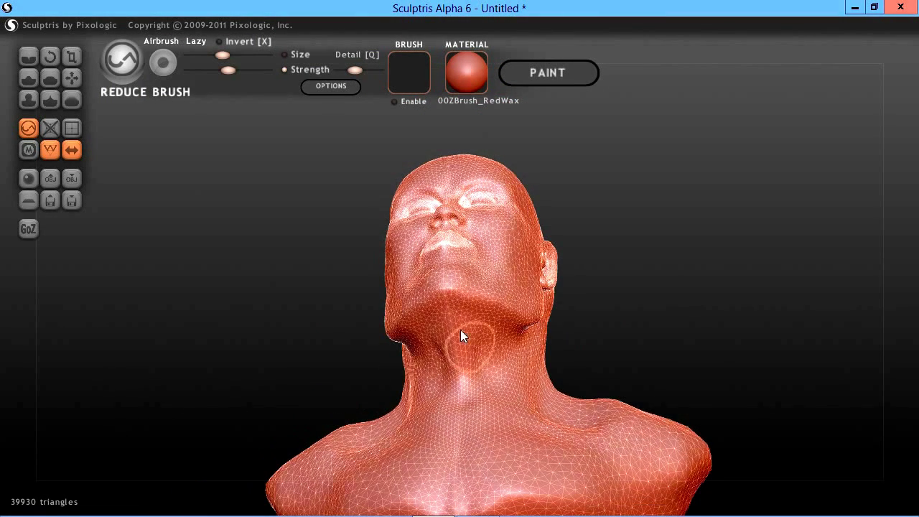
{"action": "left_click_drag", "start_coordinate": [457, 329], "coordinate": [463, 426]}
{"action": "mouse_move", "coordinate": [281, 429]}
{"action": "left_mouse_down"}
{"action": "mouse_move", "coordinate": [166, 438]}
{"action": "mouse_move", "coordinate": [265, 369]}
{"action": "mouse_move", "coordinate": [165, 407]}
{"action": "mouse_move", "coordinate": [217, 406]}
{"action": "mouse_move", "coordinate": [199, 438]}
{"action": "mouse_move", "coordinate": [539, 248]}
{"action": "mouse_move", "coordinate": [511, 234]}
{"action": "mouse_move", "coordinate": [530, 235]}
{"action": "left_mouse_up"}
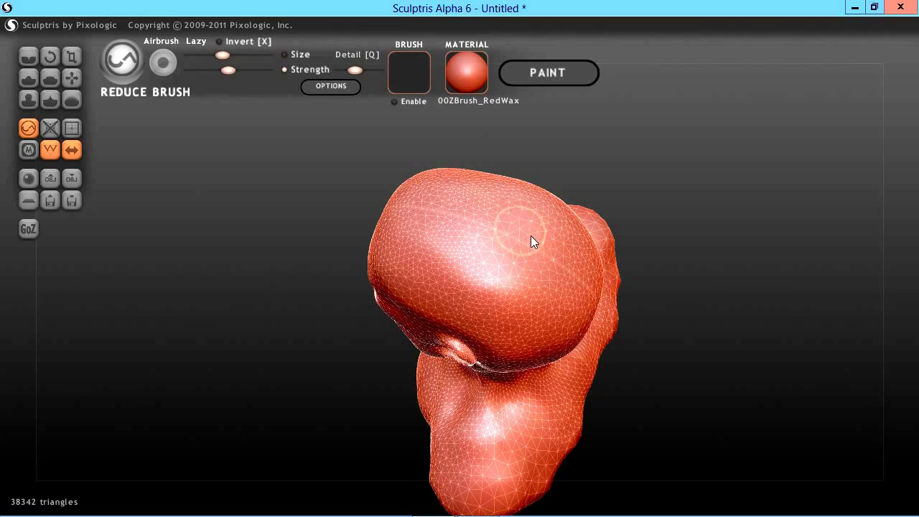
Step: Reduce the triangles on the top of the head and check the bust with the wireframe on and off
{"action": "mouse_move", "coordinate": [189, 356]}
{"action": "left_mouse_down"}
{"action": "mouse_move", "coordinate": [227, 340]}
{"action": "mouse_move", "coordinate": [283, 354]}
{"action": "mouse_move", "coordinate": [287, 334]}
{"action": "mouse_move", "coordinate": [321, 350]}
{"action": "mouse_move", "coordinate": [437, 361]}
{"action": "left_mouse_up"}
{"action": "mouse_move", "coordinate": [484, 222]}
{"action": "left_mouse_down"}
{"action": "mouse_move", "coordinate": [430, 208]}
{"action": "mouse_move", "coordinate": [435, 198]}
{"action": "mouse_move", "coordinate": [451, 255]}
{"action": "mouse_move", "coordinate": [474, 170]}
{"action": "mouse_move", "coordinate": [406, 171]}
{"action": "mouse_move", "coordinate": [423, 214]}
{"action": "mouse_move", "coordinate": [515, 170]}
{"action": "mouse_move", "coordinate": [502, 149]}
{"action": "left_mouse_up"}
{"action": "key", "text": "w"}
{"action": "mouse_move", "coordinate": [140, 335]}
{"action": "left_mouse_down"}
{"action": "mouse_move", "coordinate": [249, 317]}
{"action": "mouse_move", "coordinate": [359, 316]}
{"action": "mouse_move", "coordinate": [378, 272]}
{"action": "mouse_move", "coordinate": [390, 271]}
{"action": "mouse_move", "coordinate": [390, 304]}
{"action": "mouse_move", "coordinate": [421, 266]}
{"action": "mouse_move", "coordinate": [416, 298]}
{"action": "mouse_move", "coordinate": [405, 204]}
{"action": "mouse_move", "coordinate": [386, 206]}
{"action": "mouse_move", "coordinate": [351, 264]}
{"action": "mouse_move", "coordinate": [379, 308]}
{"action": "mouse_move", "coordinate": [373, 343]}
{"action": "mouse_move", "coordinate": [393, 379]}
{"action": "mouse_move", "coordinate": [398, 421]}
{"action": "mouse_move", "coordinate": [417, 377]}
{"action": "mouse_move", "coordinate": [409, 416]}
{"action": "left_mouse_up"}
{"action": "mouse_move", "coordinate": [97, 392]}
{"action": "left_mouse_down"}
{"action": "mouse_move", "coordinate": [291, 330]}
{"action": "mouse_move", "coordinate": [280, 354]}
{"action": "mouse_move", "coordinate": [463, 360]}
{"action": "mouse_move", "coordinate": [476, 429]}
{"action": "mouse_move", "coordinate": [578, 423]}
{"action": "mouse_move", "coordinate": [335, 476]}
{"action": "mouse_move", "coordinate": [311, 448]}
{"action": "mouse_move", "coordinate": [222, 410]}
{"action": "mouse_move", "coordinate": [248, 384]}
{"action": "mouse_move", "coordinate": [417, 406]}
{"action": "mouse_move", "coordinate": [395, 345]}
{"action": "mouse_move", "coordinate": [495, 378]}
{"action": "mouse_move", "coordinate": [488, 345]}
{"action": "mouse_move", "coordinate": [453, 349]}
{"action": "mouse_move", "coordinate": [473, 345]}
{"action": "mouse_move", "coordinate": [450, 336]}
{"action": "mouse_move", "coordinate": [409, 348]}
{"action": "left_mouse_up"}
{"action": "key", "text": "w"}
{"action": "key", "text": "w"}
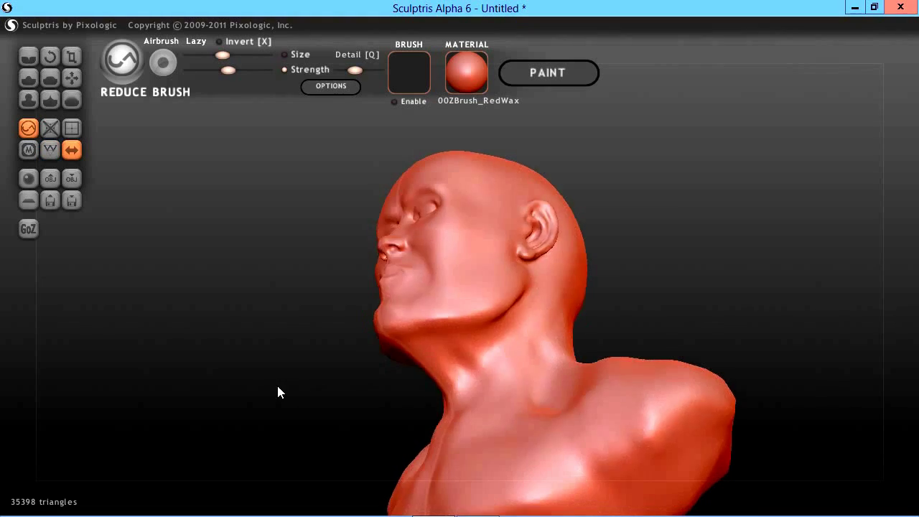
{"action": "left_click_drag", "start_coordinate": [279, 391], "coordinate": [308, 439]}
{"action": "key", "text": "w"}
{"action": "key", "text": "w"}
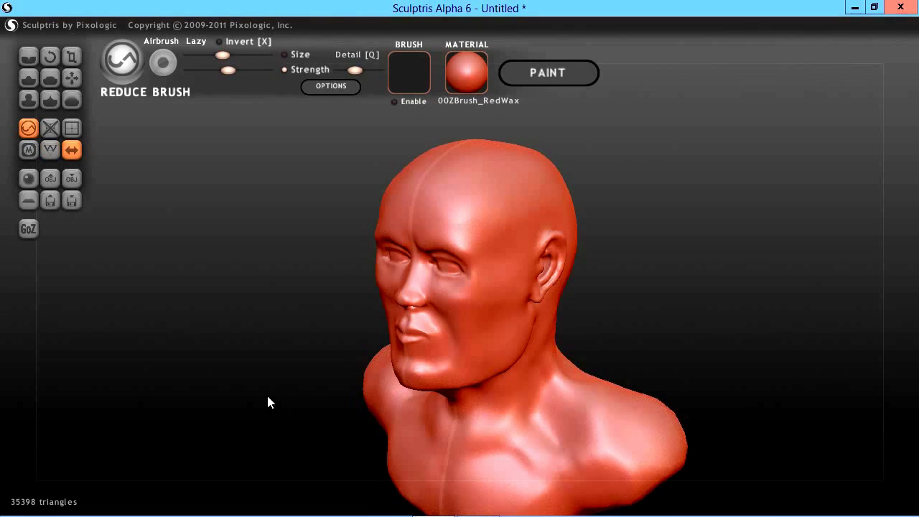
Step: Reduce the dense triangles on the cheek below the outer corner of the eye
{"action": "scroll", "coordinate": [267, 392], "scroll_direction": "up", "scroll_amount": 3}
{"action": "key", "text": "w"}
{"action": "scroll", "coordinate": [219, 410], "scroll_direction": "up", "scroll_amount": 2}
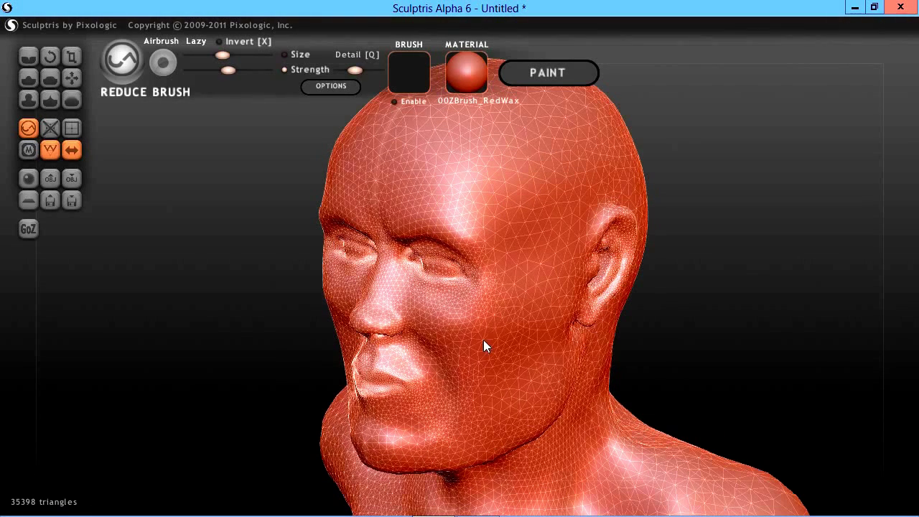
{"action": "mouse_move", "coordinate": [491, 300]}
{"action": "left_mouse_down"}
{"action": "mouse_move", "coordinate": [475, 295]}
{"action": "mouse_move", "coordinate": [484, 291]}
{"action": "mouse_move", "coordinate": [474, 300]}
{"action": "left_mouse_up"}
{"action": "key", "text": "w"}
{"action": "mouse_move", "coordinate": [172, 344]}
{"action": "left_mouse_down"}
{"action": "mouse_move", "coordinate": [324, 352]}
{"action": "mouse_move", "coordinate": [313, 338]}
{"action": "mouse_move", "coordinate": [299, 348]}
{"action": "left_mouse_up"}
Step: Shrink the Reduce Brush and reduce the dense triangles around the inner corner of the eye
{"action": "key", "text": "w"}
{"action": "scroll", "coordinate": [359, 286], "scroll_direction": "up", "scroll_amount": 8}
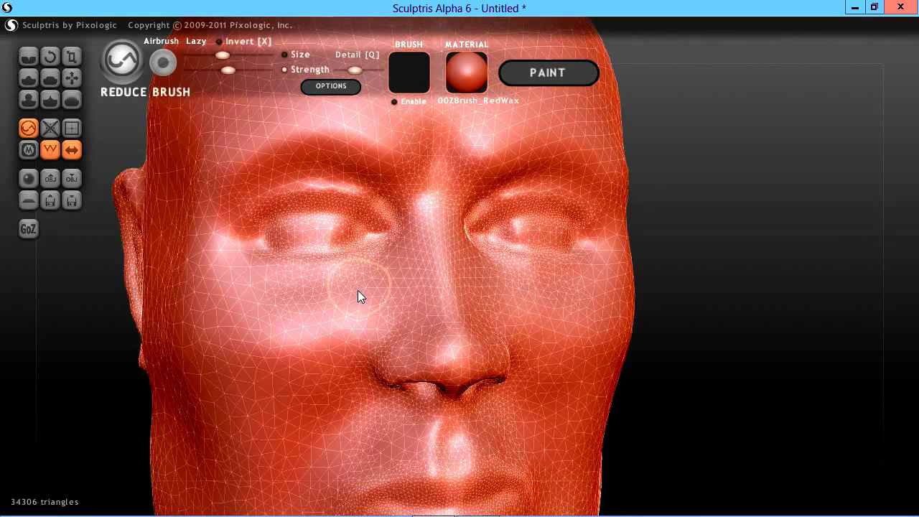
{"action": "scroll", "coordinate": [354, 295], "scroll_direction": "up", "scroll_amount": 2}
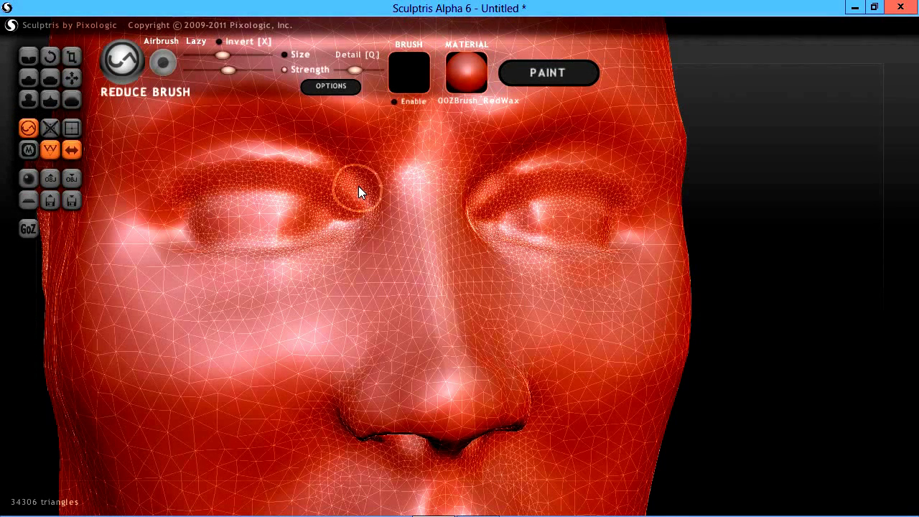
{"action": "key", "text": "space"}
{"action": "left_click_drag", "start_coordinate": [371, 134], "coordinate": [374, 158]}
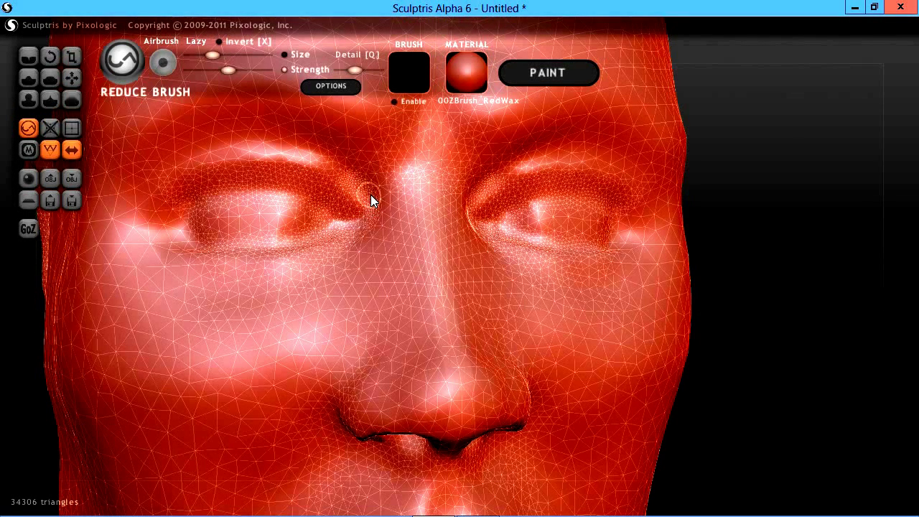
{"action": "key", "text": "w"}
{"action": "mouse_move", "coordinate": [371, 196]}
{"action": "left_mouse_down"}
{"action": "mouse_move", "coordinate": [343, 164]}
{"action": "mouse_move", "coordinate": [376, 212]}
{"action": "mouse_move", "coordinate": [319, 145]}
{"action": "mouse_move", "coordinate": [368, 192]}
{"action": "mouse_move", "coordinate": [386, 239]}
{"action": "mouse_move", "coordinate": [377, 204]}
{"action": "mouse_move", "coordinate": [337, 149]}
{"action": "mouse_move", "coordinate": [375, 202]}
{"action": "left_mouse_up"}
{"action": "scroll", "coordinate": [761, 235], "scroll_direction": "down", "scroll_amount": 3}
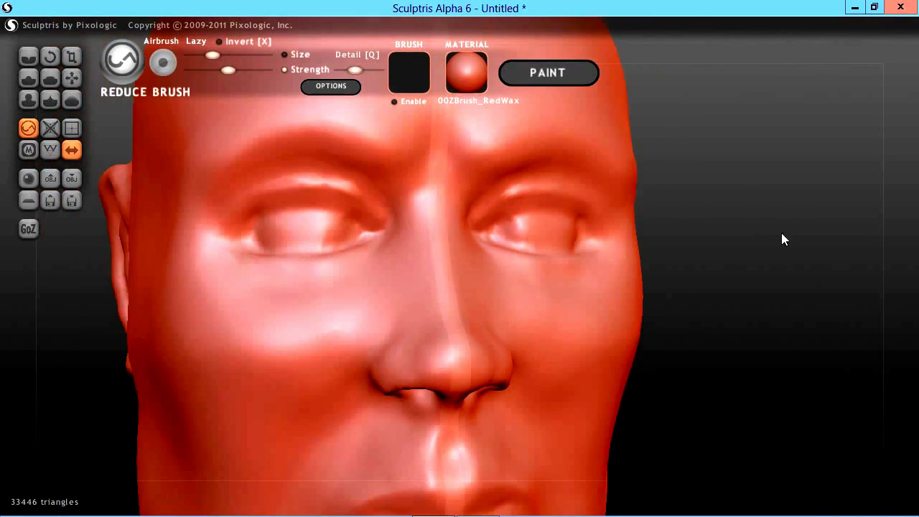
Step: Check the wireframe around the eyes and reduce the triangles along the upper eyelid to the outer corner
{"action": "scroll", "coordinate": [793, 243], "scroll_direction": "down", "scroll_amount": 2}
{"action": "key", "text": "w"}
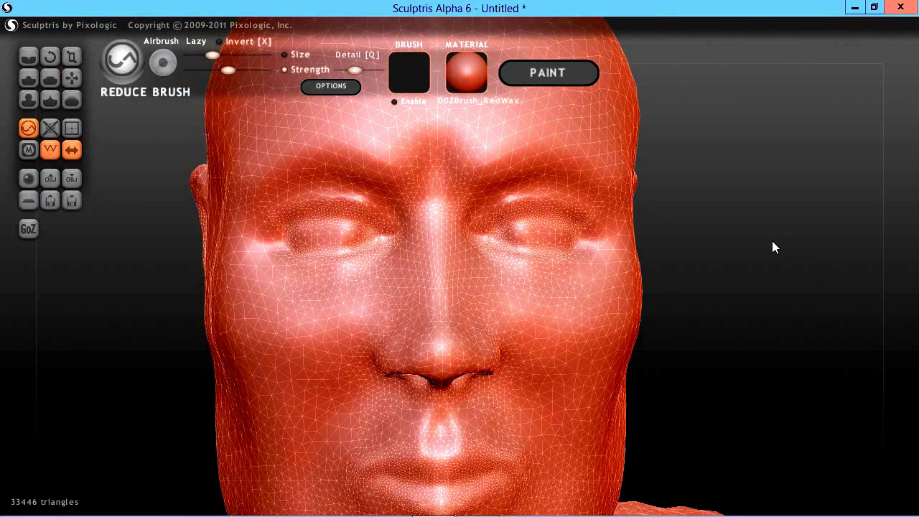
{"action": "left_click_drag", "start_coordinate": [786, 250], "coordinate": [732, 204]}
{"action": "mouse_move", "coordinate": [534, 206]}
{"action": "left_mouse_down"}
{"action": "mouse_move", "coordinate": [501, 209]}
{"action": "mouse_move", "coordinate": [624, 216]}
{"action": "left_mouse_up"}
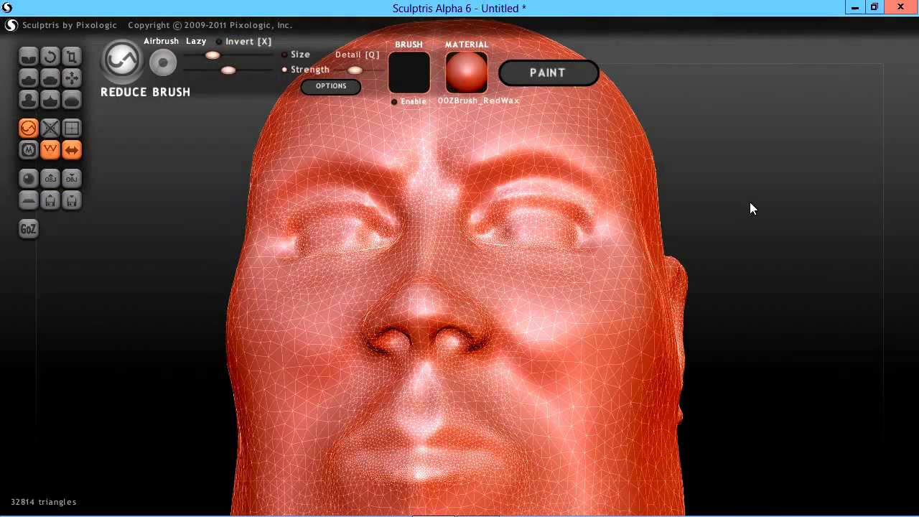
Step: Hide the wireframe and examine the bust's triangle count and facial features from the front and three-quarter angles
{"action": "mouse_move", "coordinate": [751, 207]}
{"action": "left_mouse_down"}
{"action": "mouse_move", "coordinate": [767, 211]}
{"action": "mouse_move", "coordinate": [728, 256]}
{"action": "mouse_move", "coordinate": [765, 269]}
{"action": "mouse_move", "coordinate": [617, 299]}
{"action": "mouse_move", "coordinate": [711, 265]}
{"action": "mouse_move", "coordinate": [572, 289]}
{"action": "mouse_move", "coordinate": [582, 268]}
{"action": "mouse_move", "coordinate": [545, 295]}
{"action": "mouse_move", "coordinate": [754, 272]}
{"action": "mouse_move", "coordinate": [715, 276]}
{"action": "left_mouse_up"}
{"action": "key", "text": "w"}
{"action": "scroll", "coordinate": [753, 275], "scroll_direction": "down", "scroll_amount": 2}
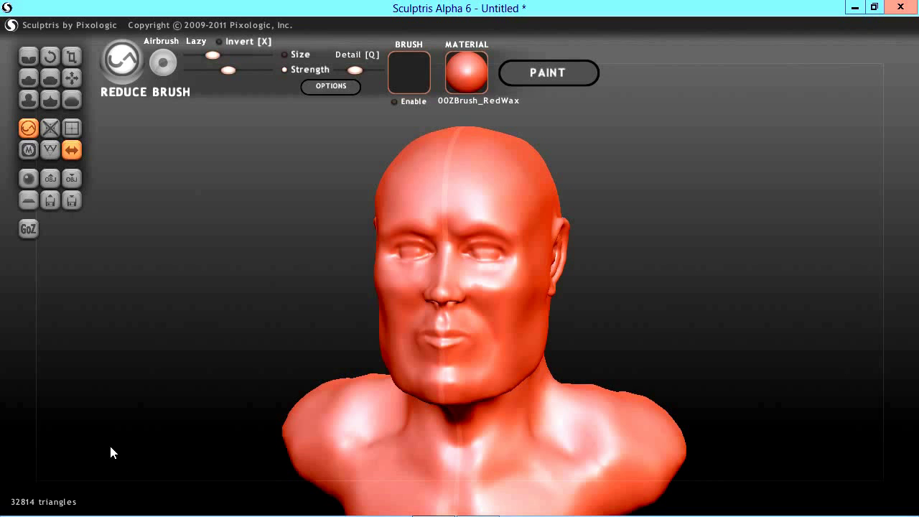
{"action": "left_click_drag", "start_coordinate": [111, 449], "coordinate": [131, 443]}
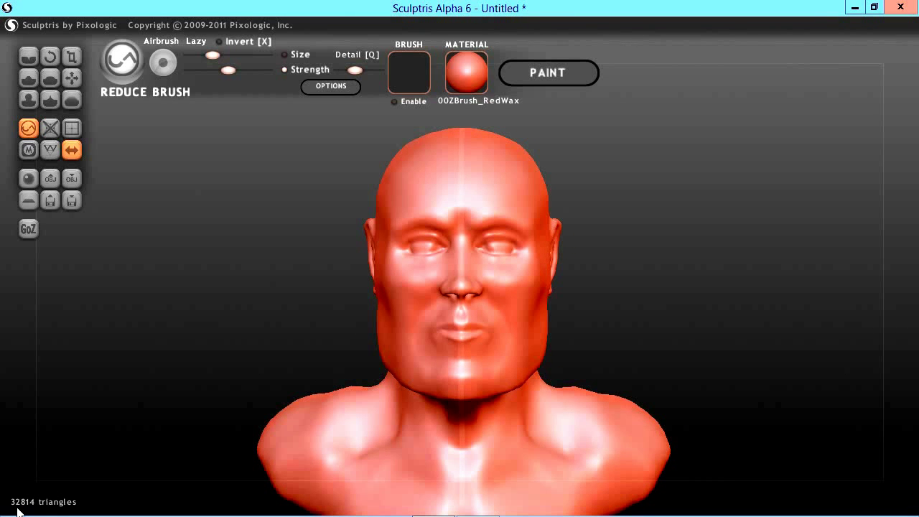
{"action": "mouse_move", "coordinate": [167, 394]}
{"action": "left_mouse_down"}
{"action": "mouse_move", "coordinate": [139, 412]}
{"action": "mouse_move", "coordinate": [179, 390]}
{"action": "mouse_move", "coordinate": [304, 387]}
{"action": "mouse_move", "coordinate": [295, 365]}
{"action": "mouse_move", "coordinate": [158, 388]}
{"action": "mouse_move", "coordinate": [139, 404]}
{"action": "mouse_move", "coordinate": [205, 342]}
{"action": "mouse_move", "coordinate": [238, 361]}
{"action": "mouse_move", "coordinate": [237, 396]}
{"action": "mouse_move", "coordinate": [151, 400]}
{"action": "mouse_move", "coordinate": [194, 375]}
{"action": "mouse_move", "coordinate": [209, 338]}
{"action": "mouse_move", "coordinate": [179, 367]}
{"action": "mouse_move", "coordinate": [182, 350]}
{"action": "mouse_move", "coordinate": [277, 371]}
{"action": "mouse_move", "coordinate": [412, 366]}
{"action": "mouse_move", "coordinate": [420, 357]}
{"action": "mouse_move", "coordinate": [220, 386]}
{"action": "mouse_move", "coordinate": [189, 370]}
{"action": "mouse_move", "coordinate": [177, 376]}
{"action": "left_mouse_up"}
{"action": "scroll", "coordinate": [181, 385], "scroll_direction": "up", "scroll_amount": 3}
{"action": "scroll", "coordinate": [180, 361], "scroll_direction": "up", "scroll_amount": 3}
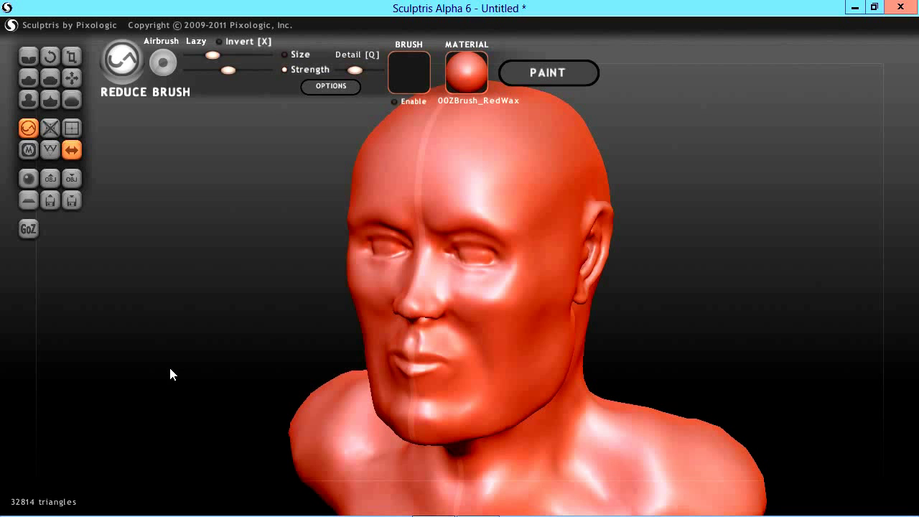
{"action": "mouse_move", "coordinate": [220, 363]}
{"action": "left_mouse_down"}
{"action": "mouse_move", "coordinate": [193, 349]}
{"action": "mouse_move", "coordinate": [379, 354]}
{"action": "mouse_move", "coordinate": [235, 370]}
{"action": "left_mouse_up"}
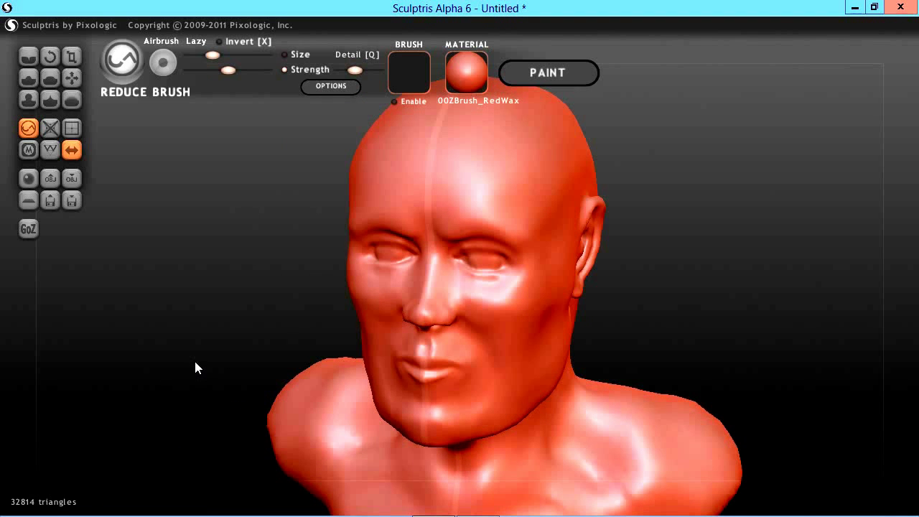